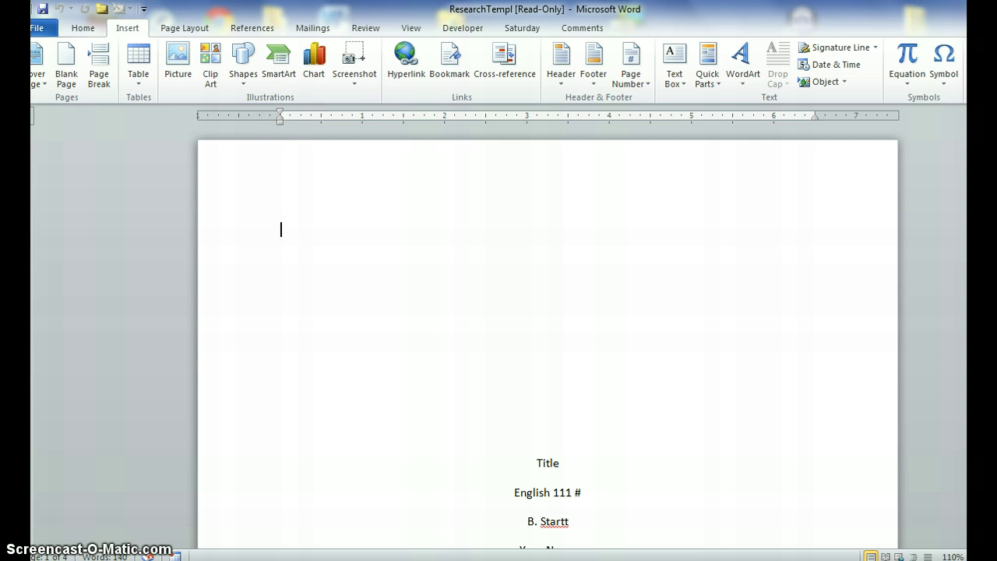
Step: Insert a page break below the Date line on the title page
scroll(548, 343, down, 3)
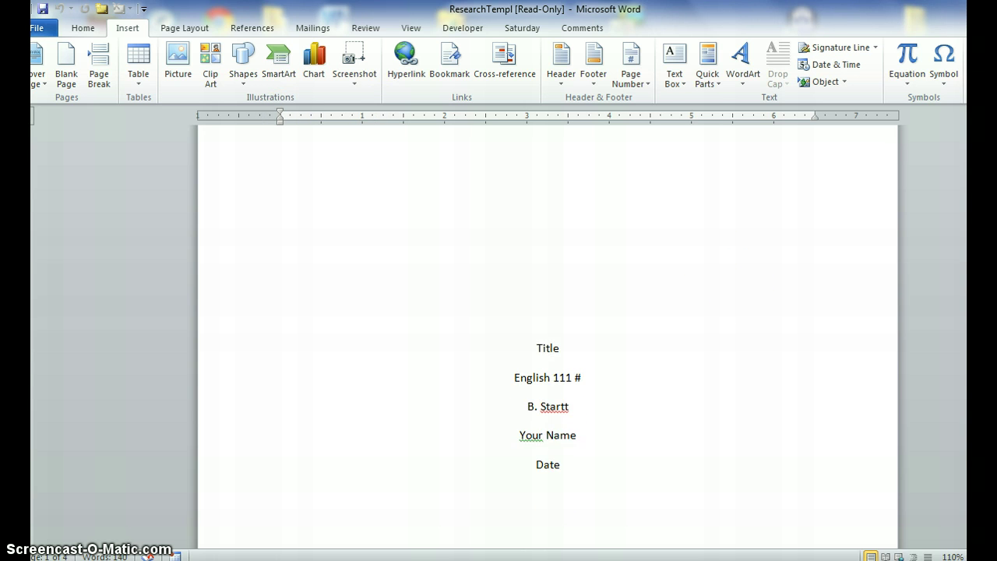
scroll(548, 390, down, 1)
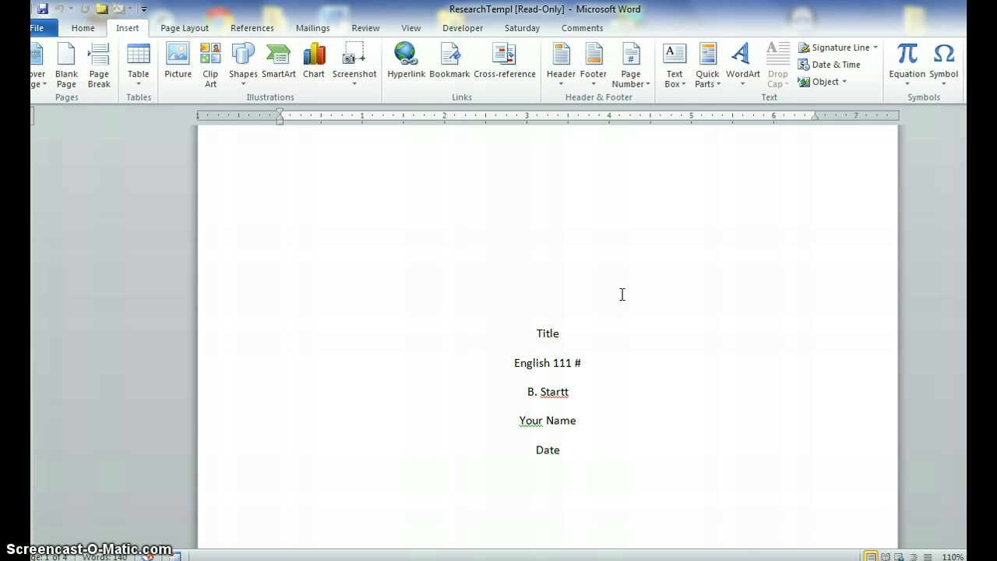
mouse_move(517, 560)
scroll(547, 335, down, 5)
scroll(548, 335, down, 2)
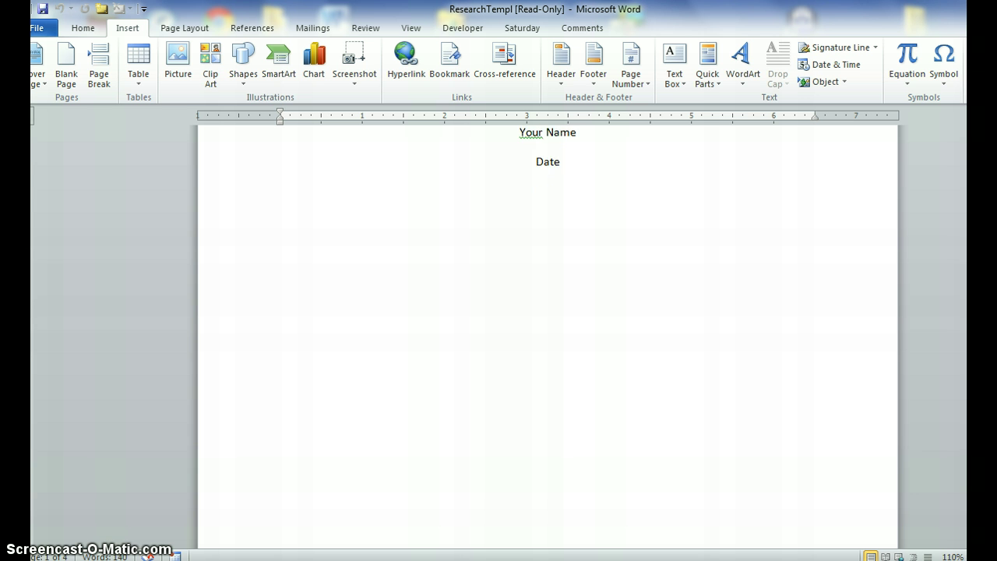
scroll(765, 241, up, 1)
click(704, 252)
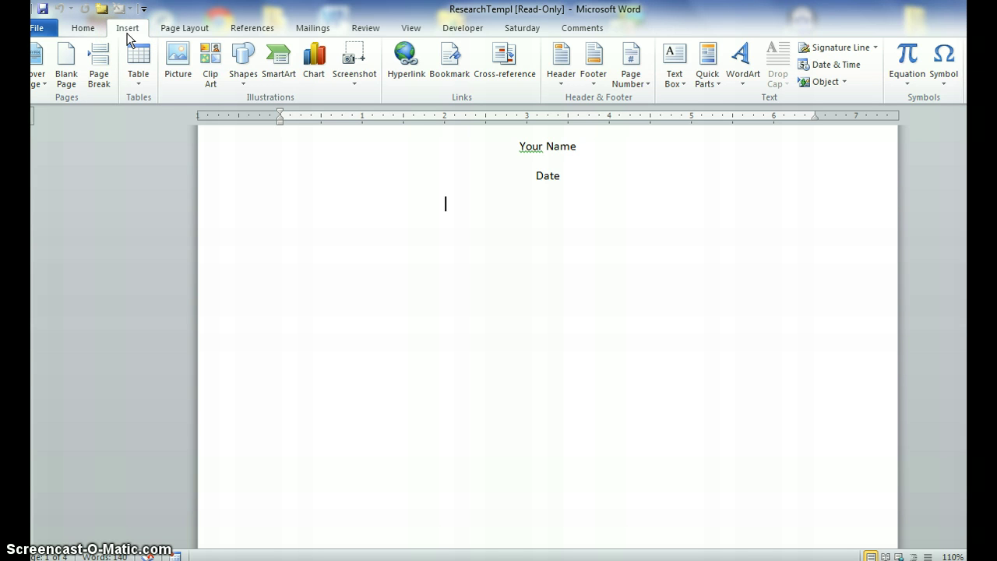
click(99, 67)
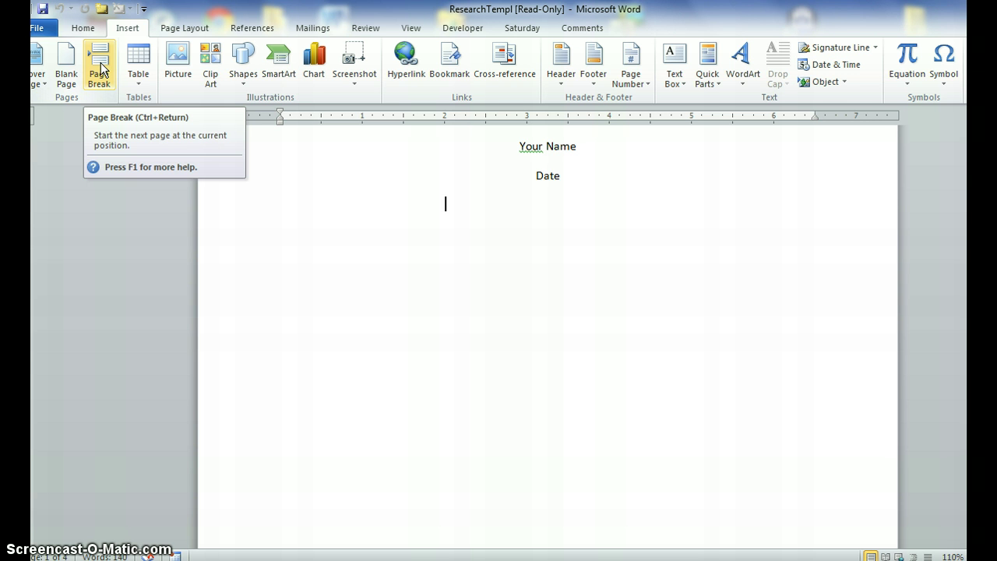
click(100, 68)
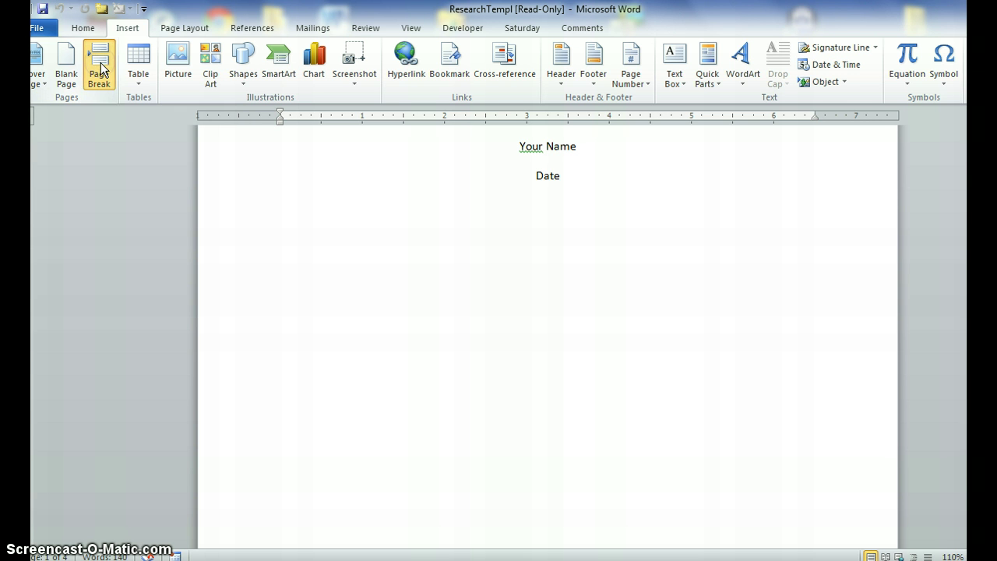
click(100, 68)
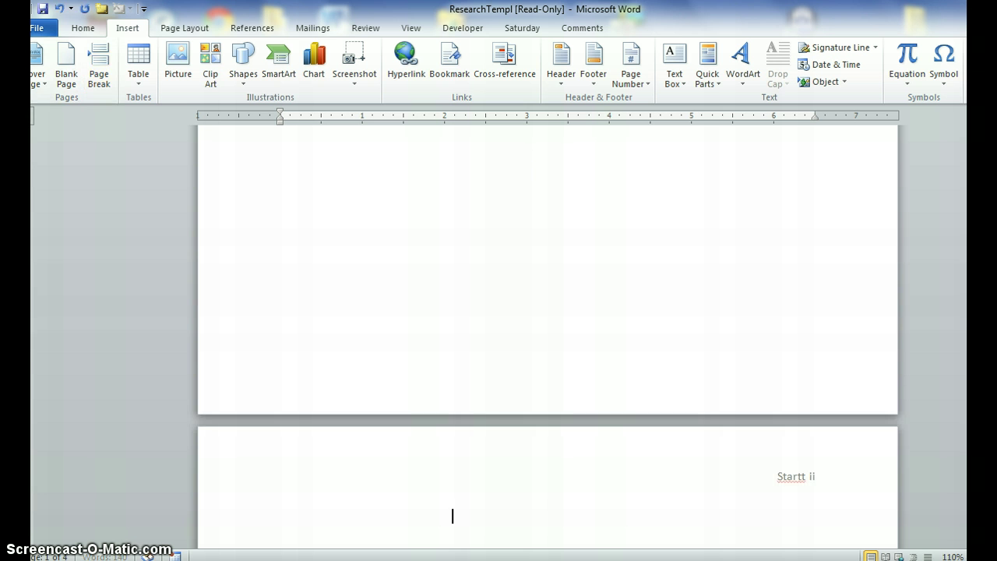
Step: Set the outline page's numbering to the i, ii, iii format, starting at i
scroll(548, 335, down, 7)
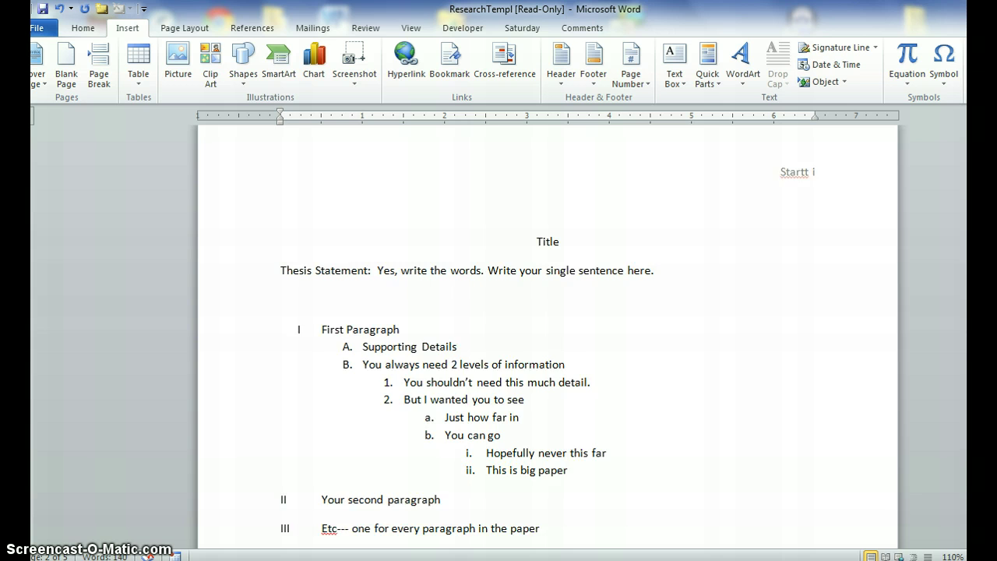
scroll(548, 335, up, 1)
scroll(681, 233, down, 2)
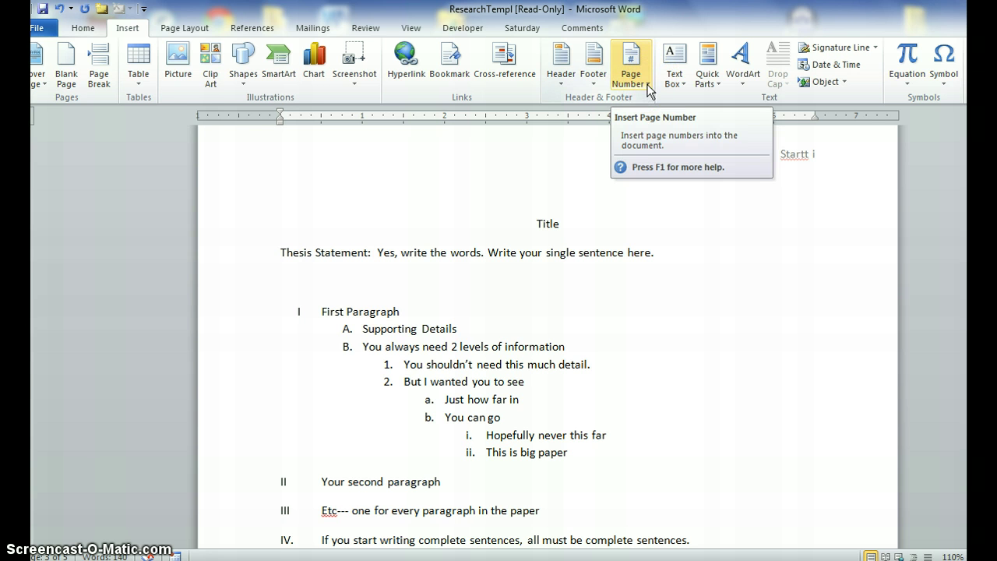
click(647, 86)
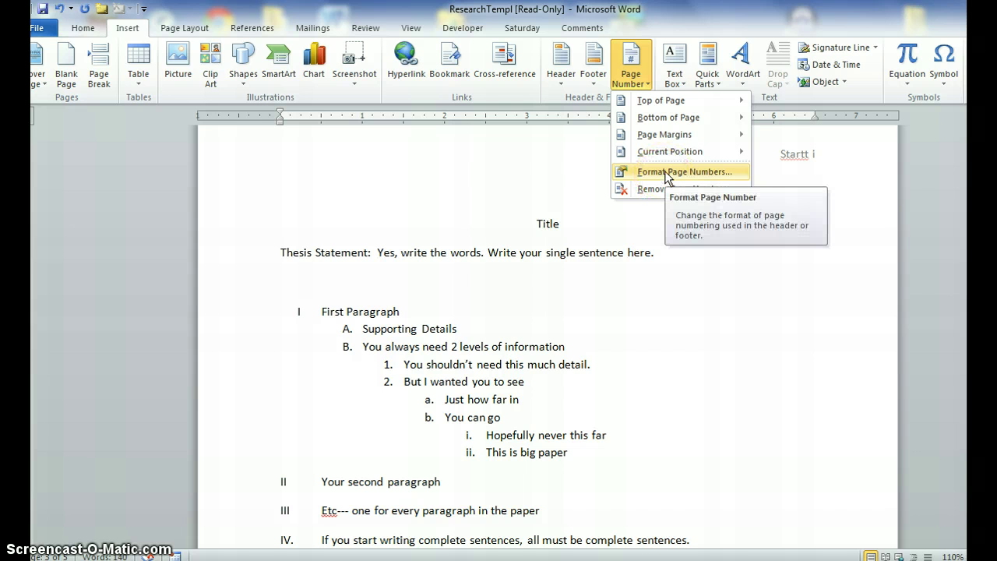
click(666, 173)
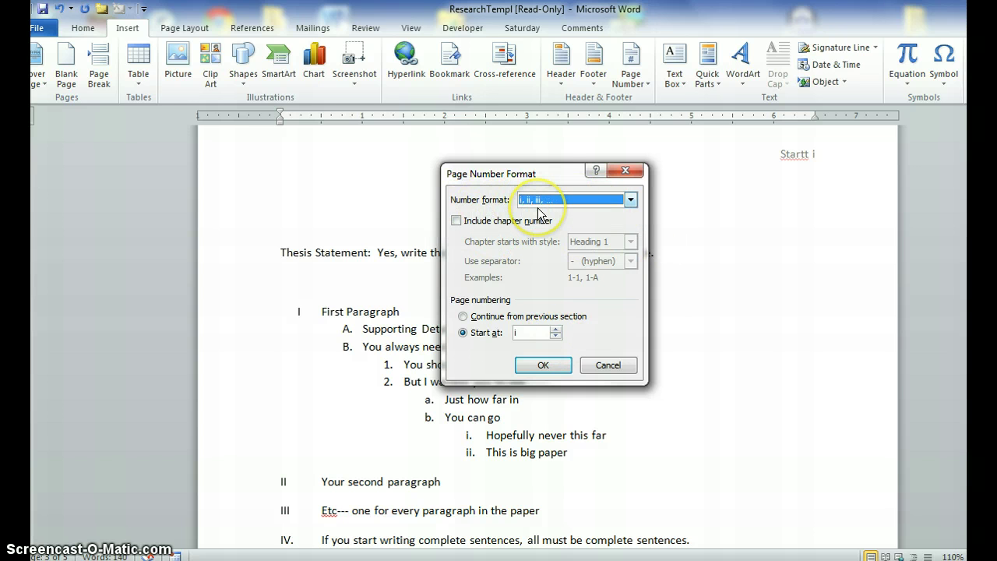
click(546, 364)
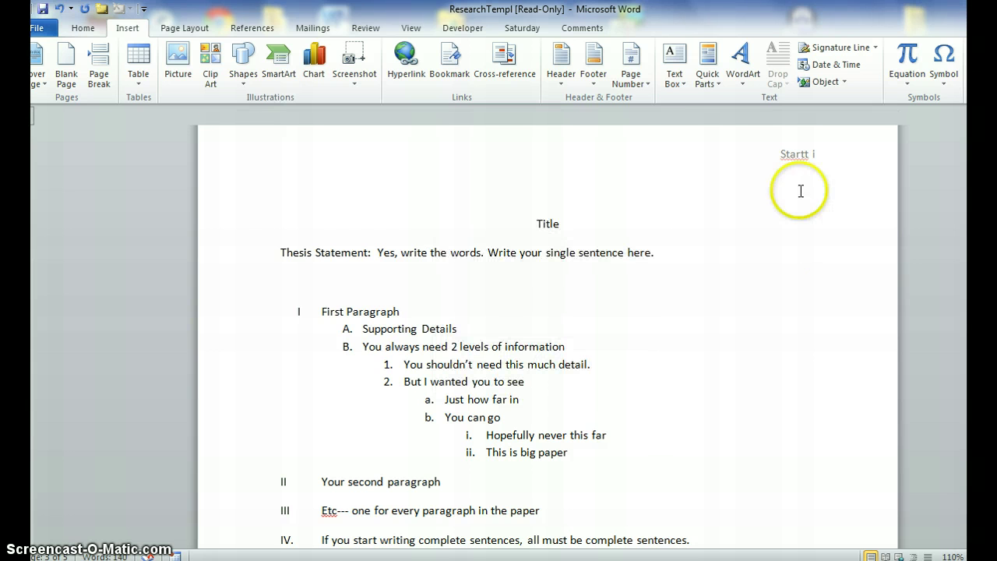
Step: Look over the simple page number styles available for the top of the page
click(649, 87)
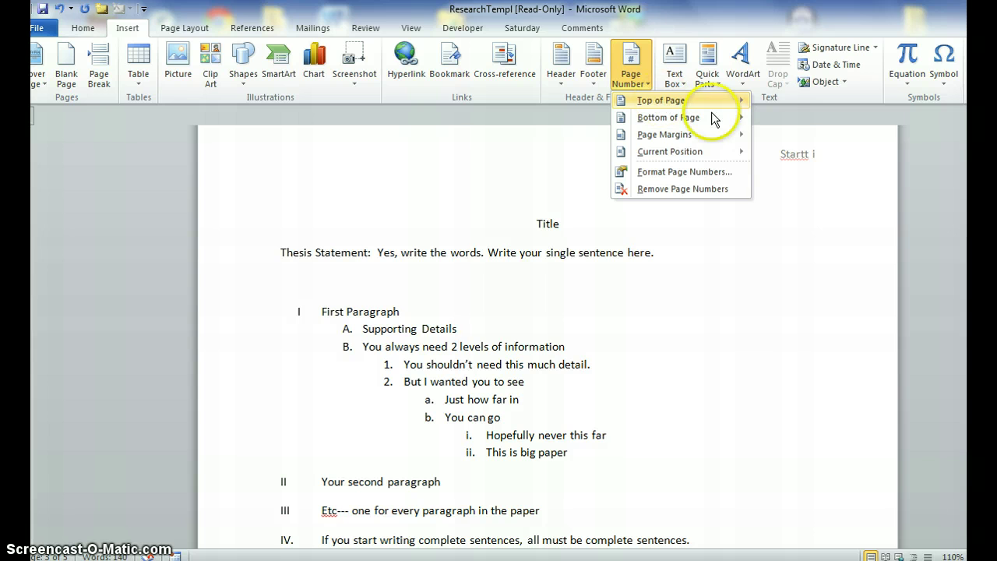
click(803, 170)
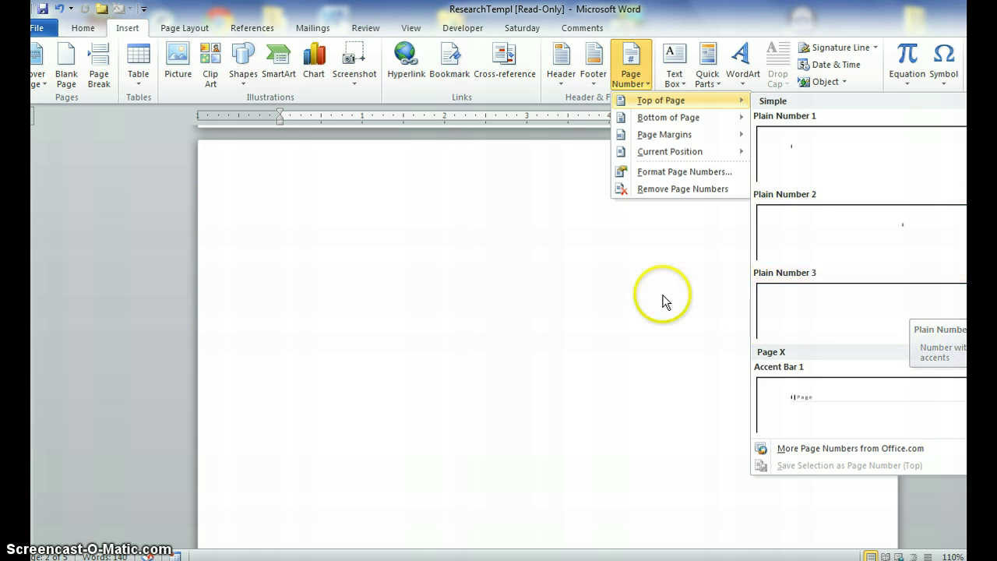
click(483, 271)
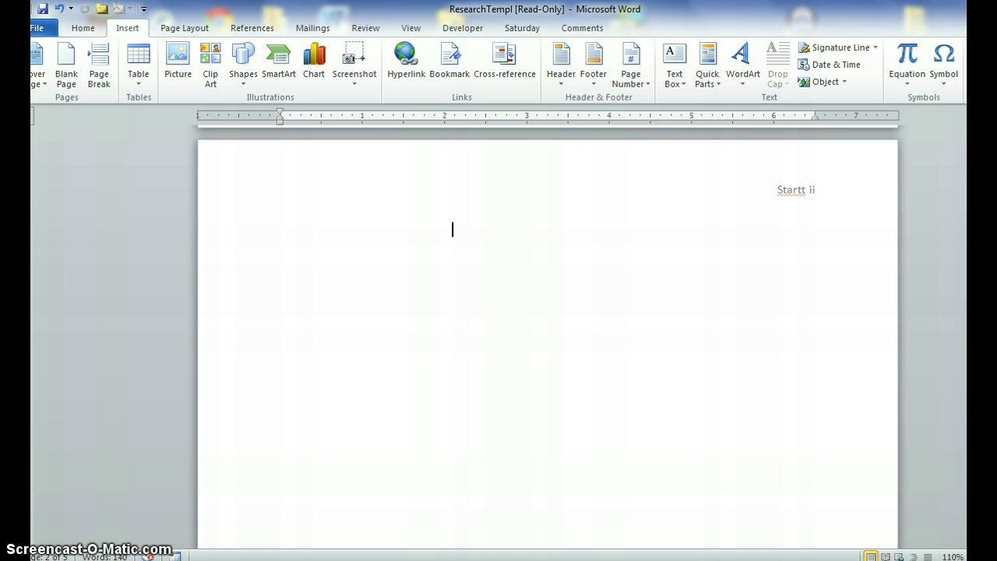
Step: Examine the multilevel list library and list styles available for formatting the outline
scroll(545, 335, down, 20)
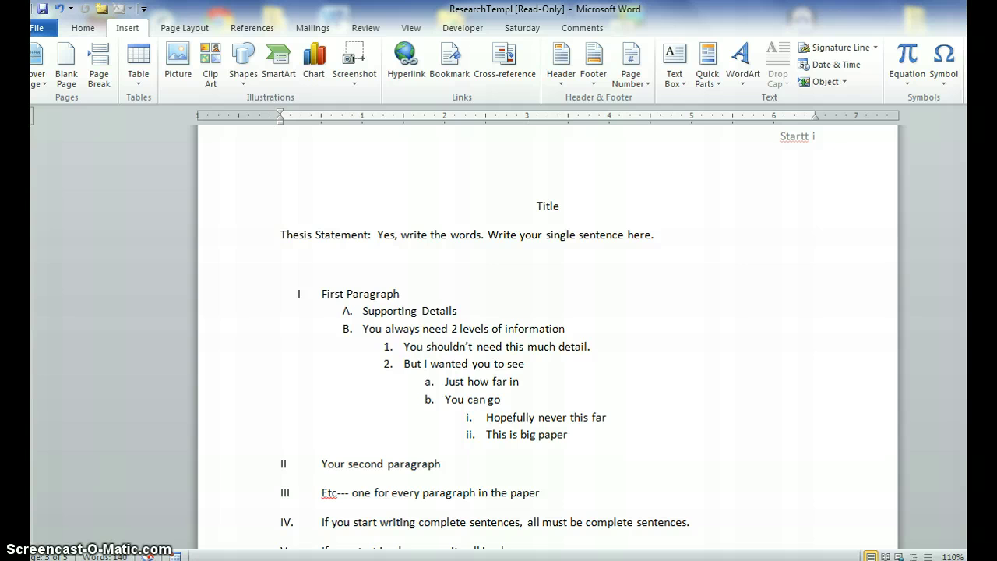
scroll(545, 335, down, 3)
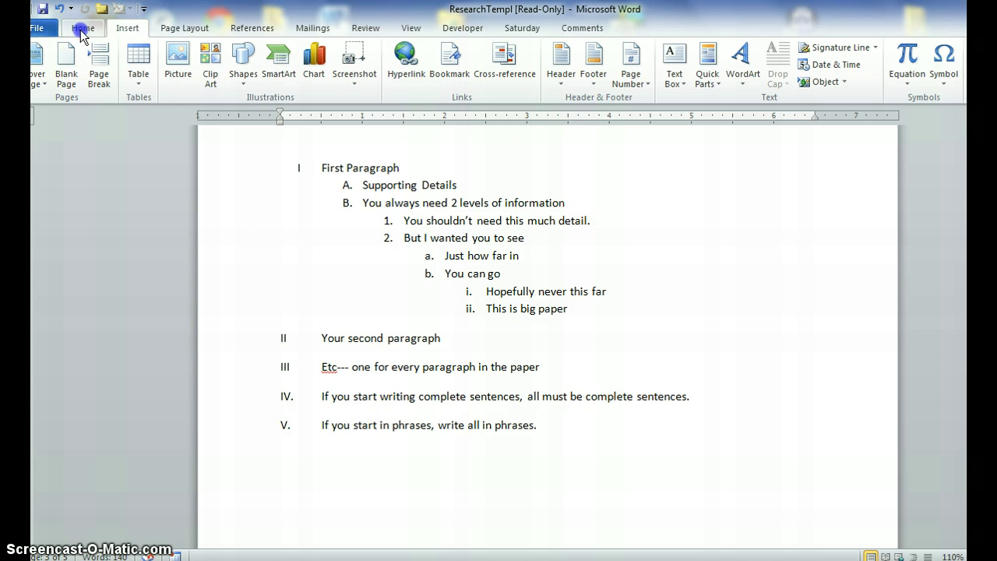
click(83, 31)
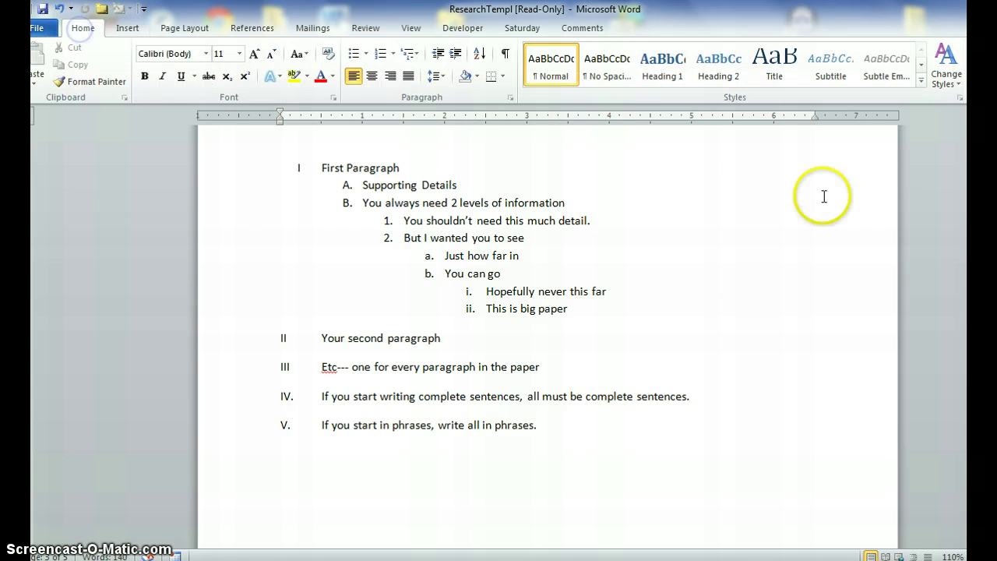
click(407, 57)
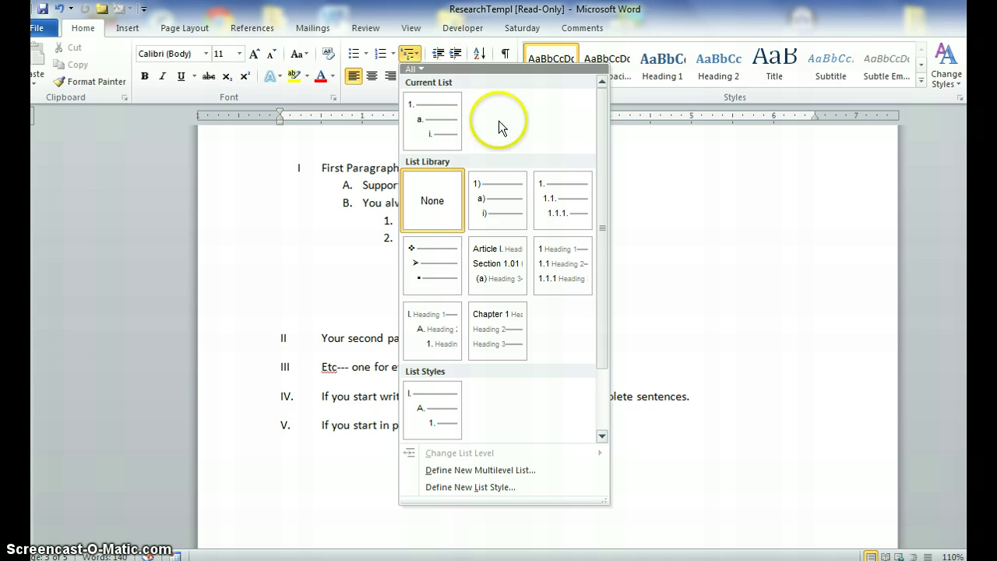
mouse_move(436, 415)
mouse_move(455, 121)
click(733, 225)
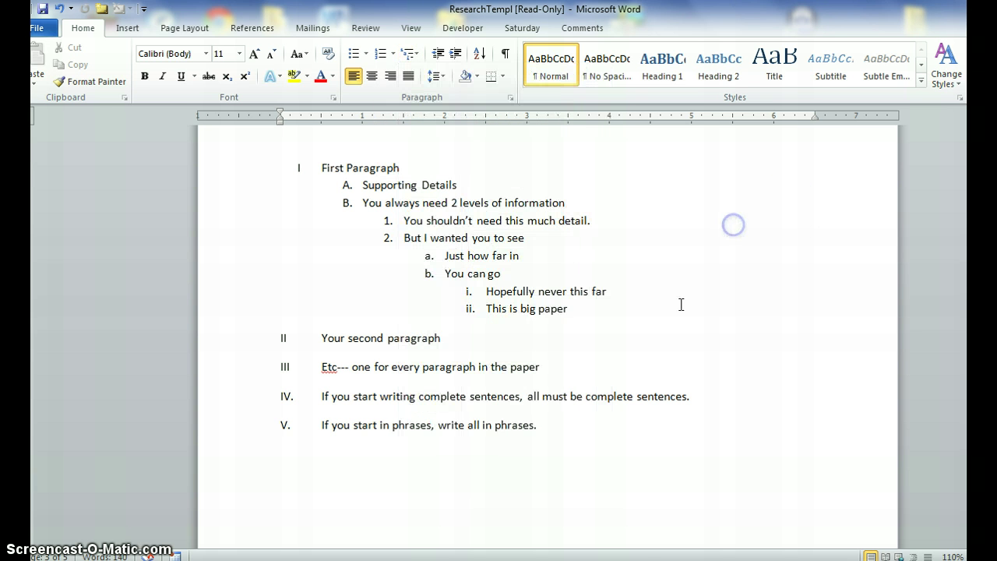
Step: Add an empty line after "This is big paper" in the outline and remove its numbering
click(577, 310)
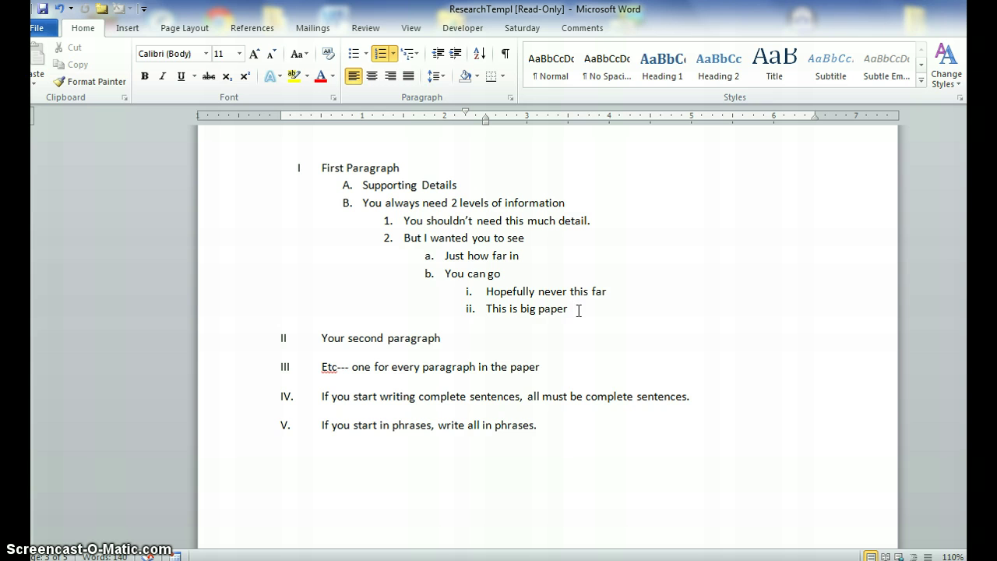
key(Return)
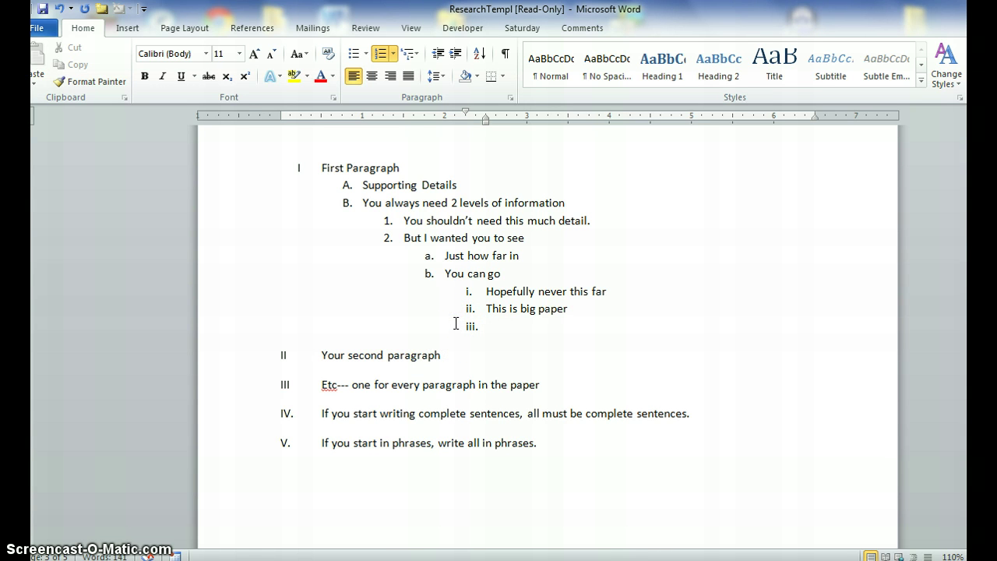
key(BackSpace)
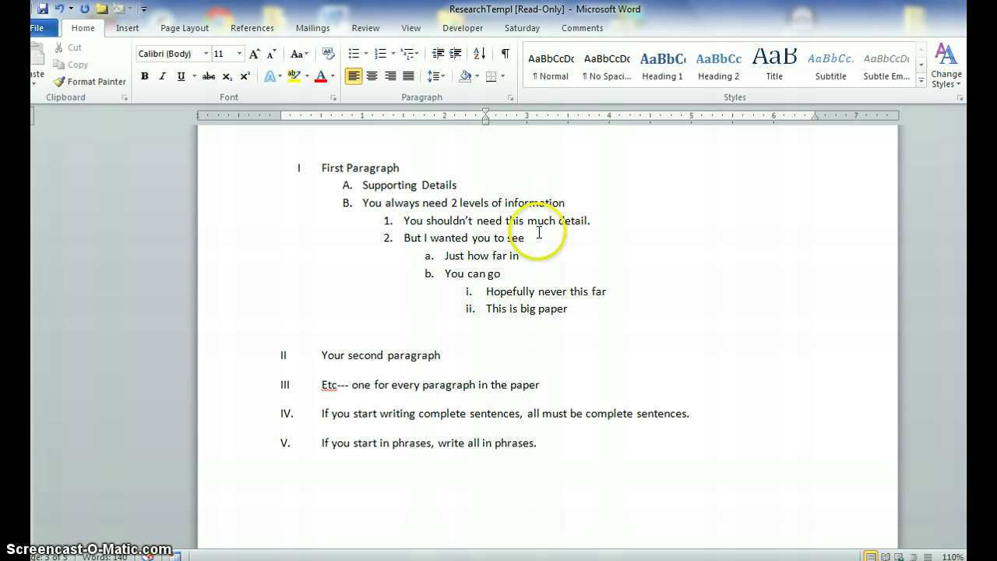
Step: Add an empty outline item after "You always need 2 levels of information" and demote it one level
click(580, 201)
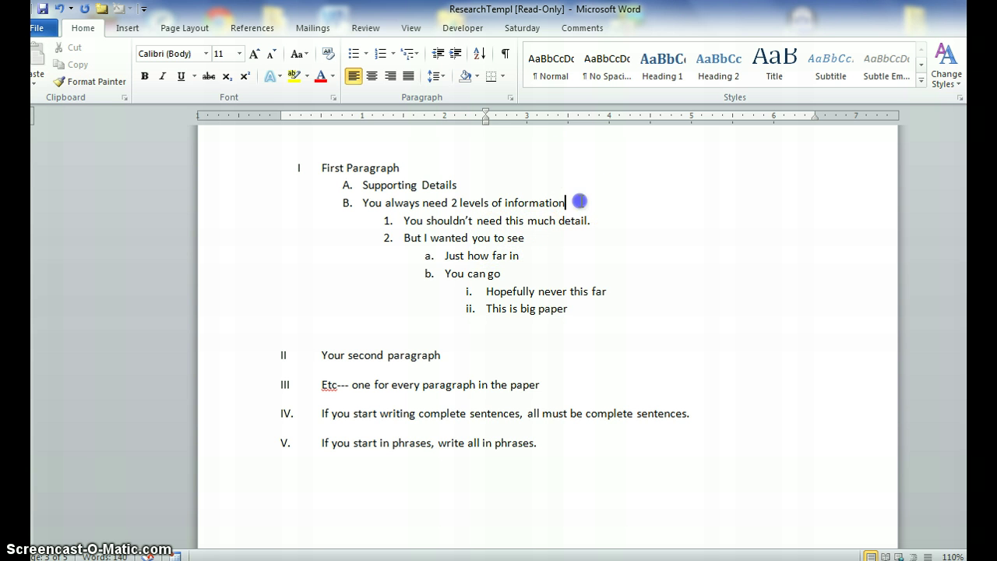
key(Return)
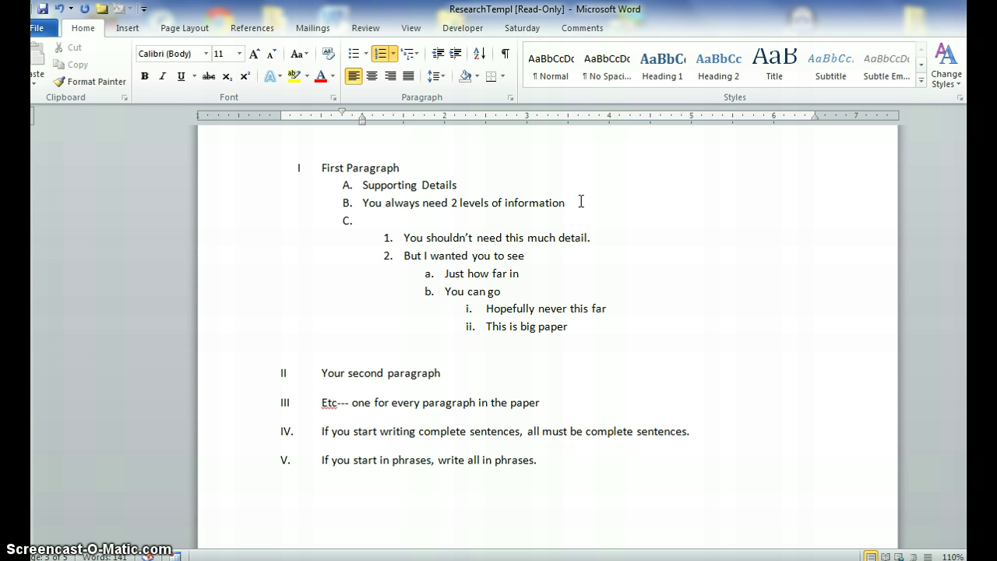
key(Tab)
scroll(499, 335, down, 6)
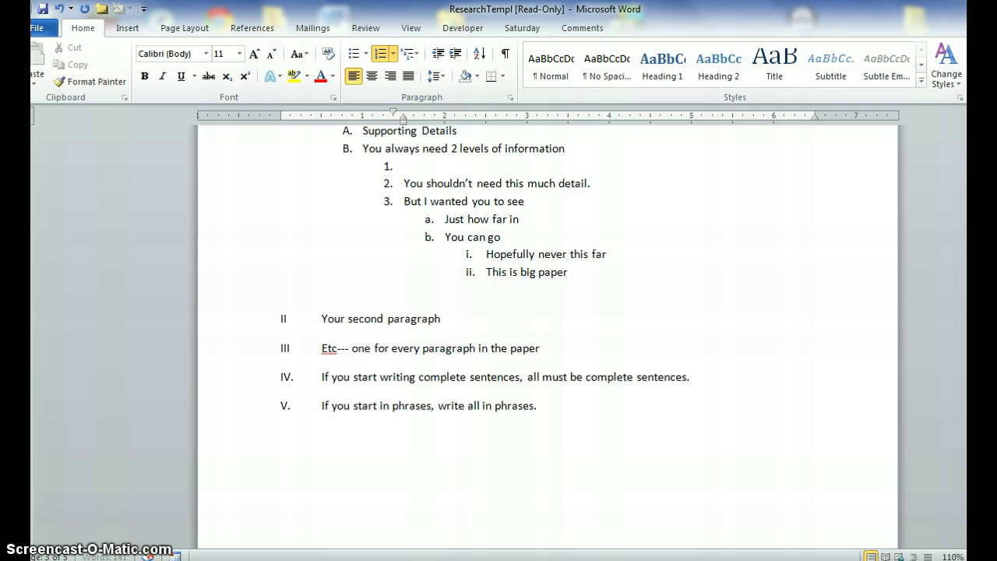
scroll(547, 312, down, 3)
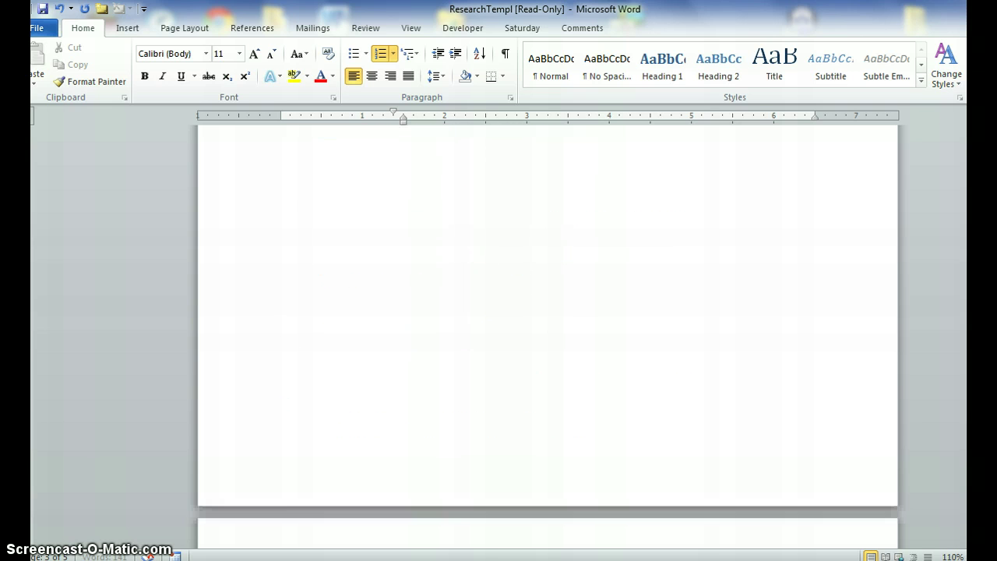
click(128, 33)
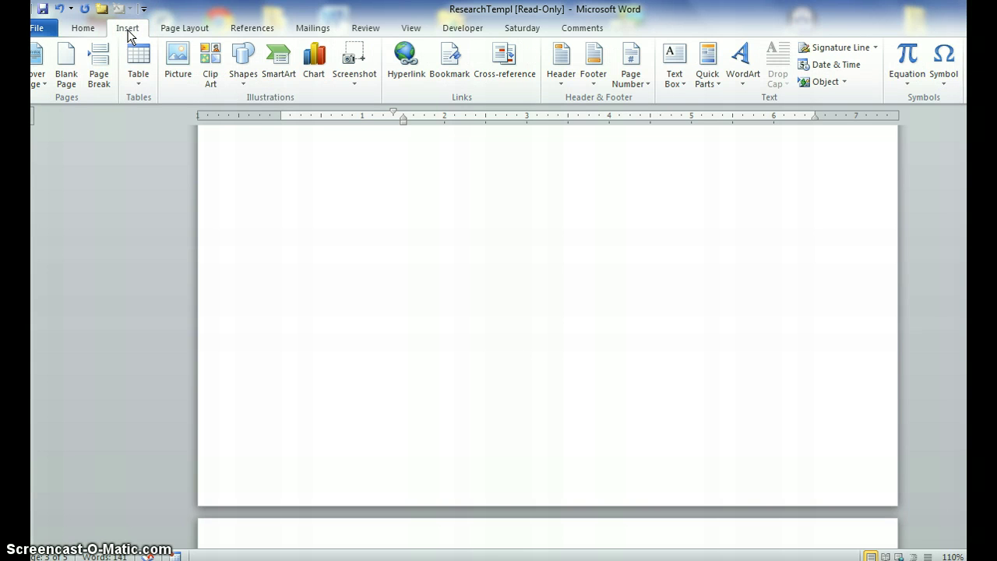
click(99, 78)
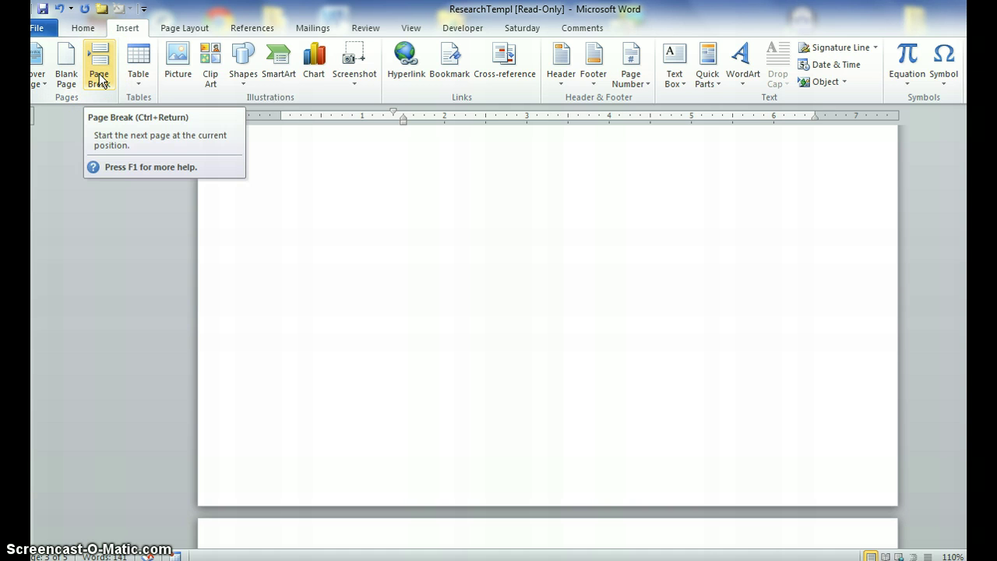
click(93, 105)
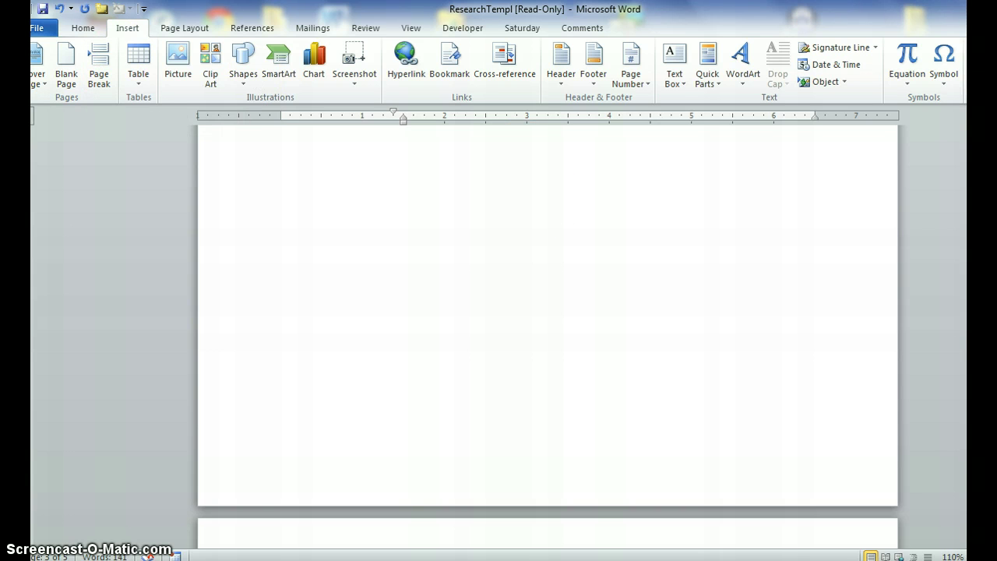
Step: Check the page number format and starting number of the body section that begins with "Start writing."
scroll(548, 335, down, 6)
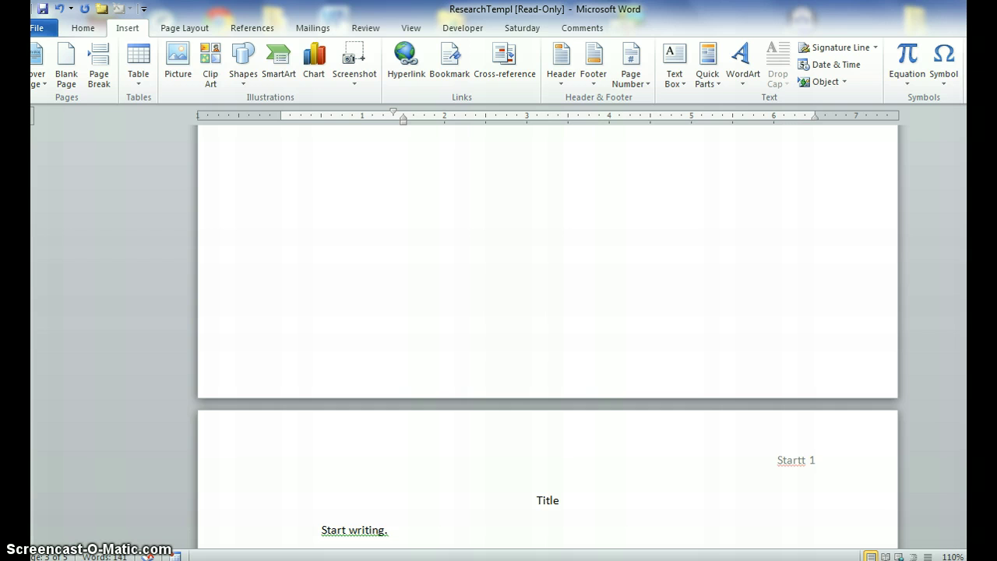
scroll(548, 335, down, 1)
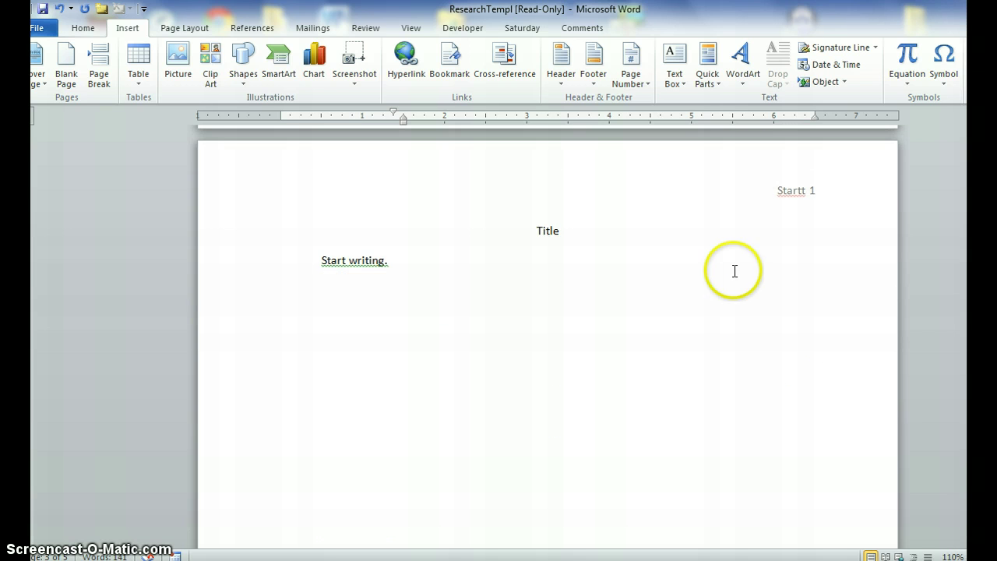
click(645, 85)
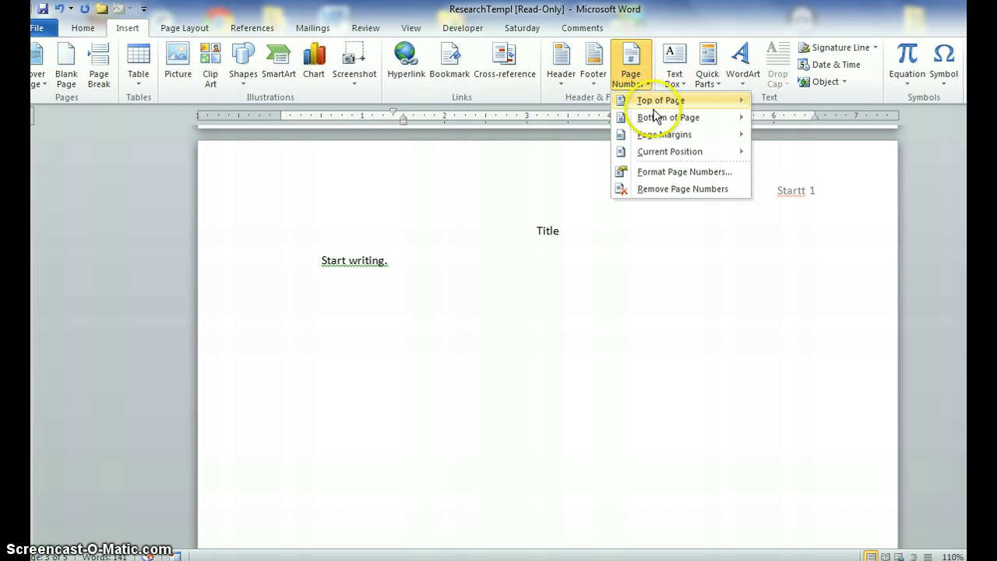
click(682, 178)
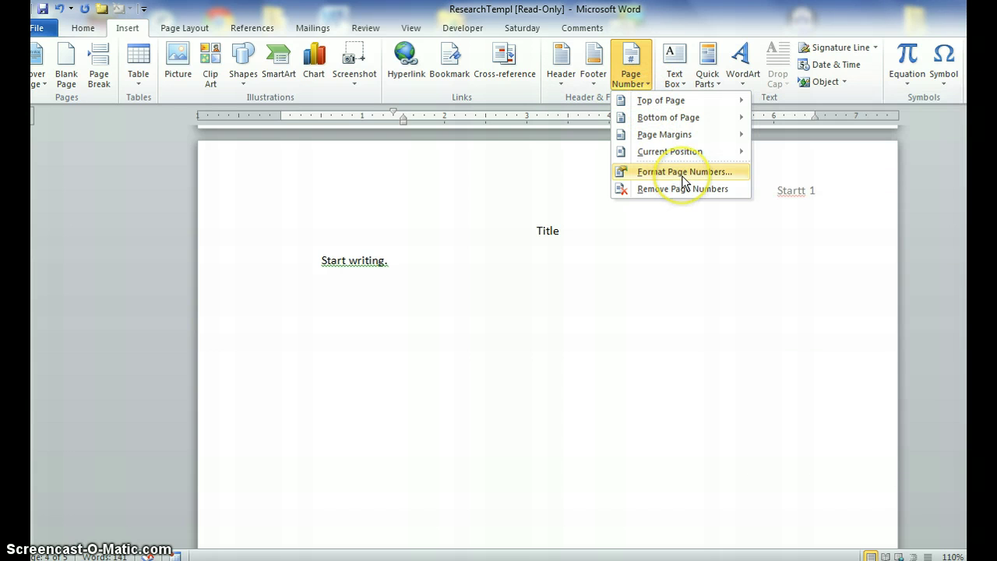
click(683, 173)
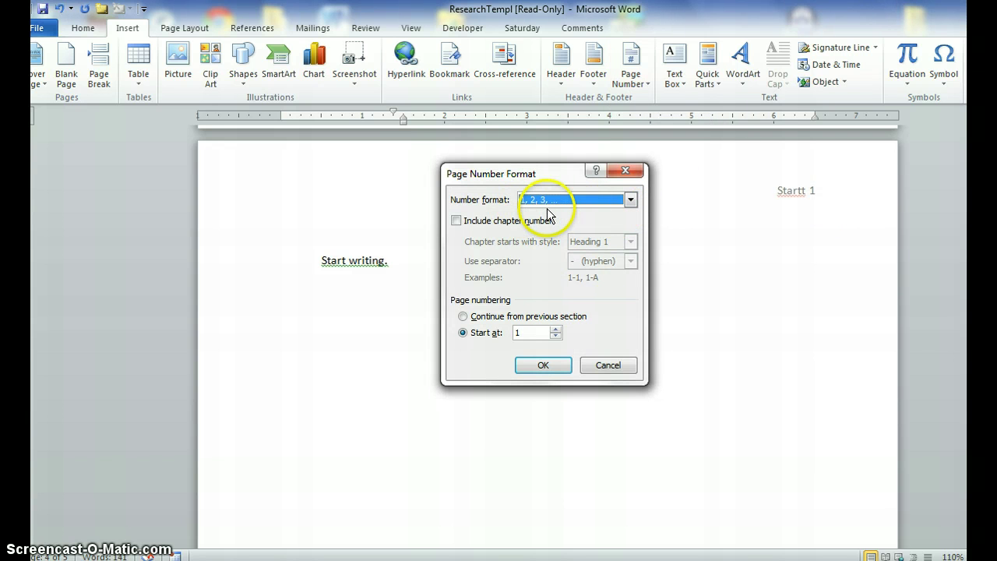
click(565, 366)
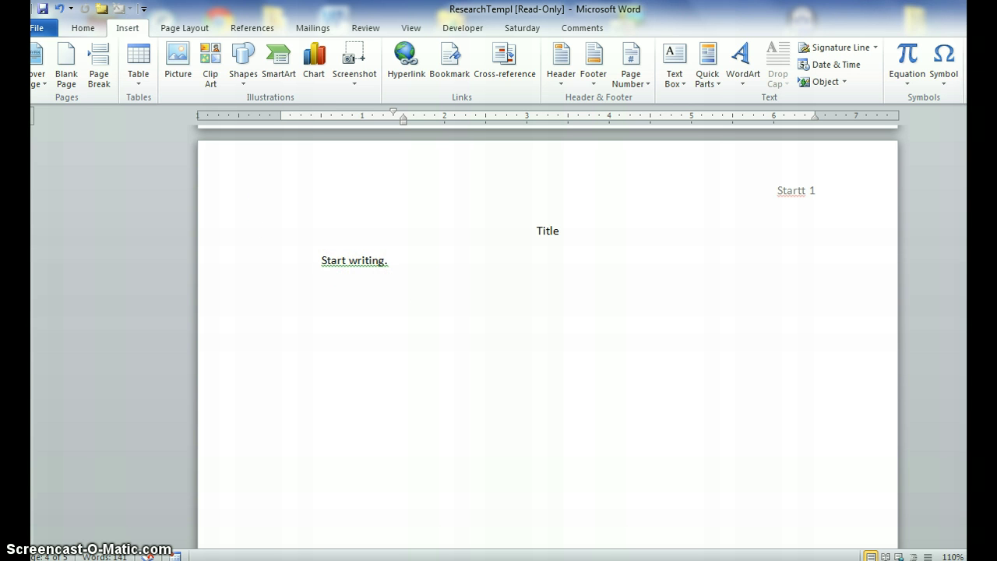
Step: Set the document's citation and bibliography style to MLA Seventh Edition
scroll(548, 335, down, 5)
scroll(547, 335, down, 5)
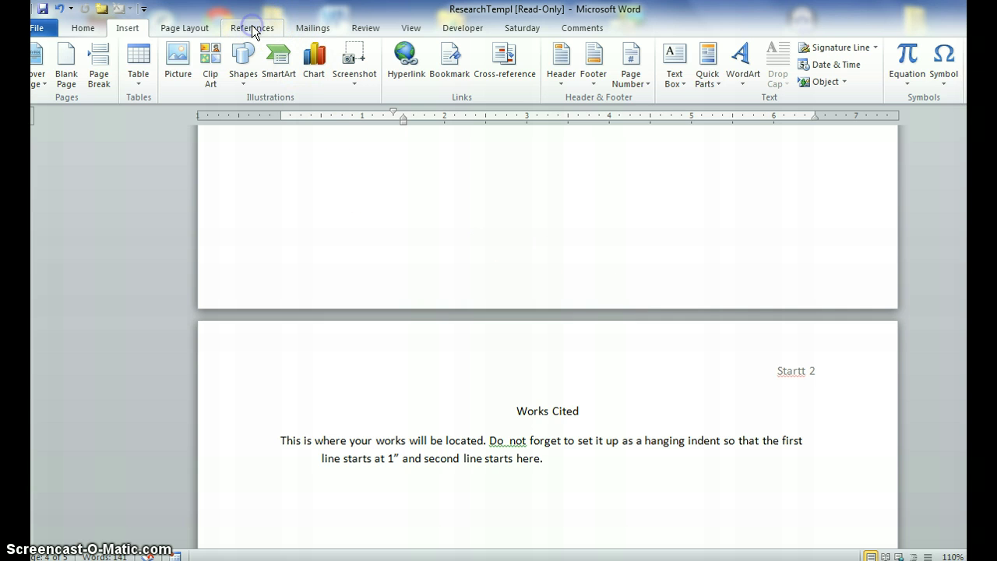
click(252, 28)
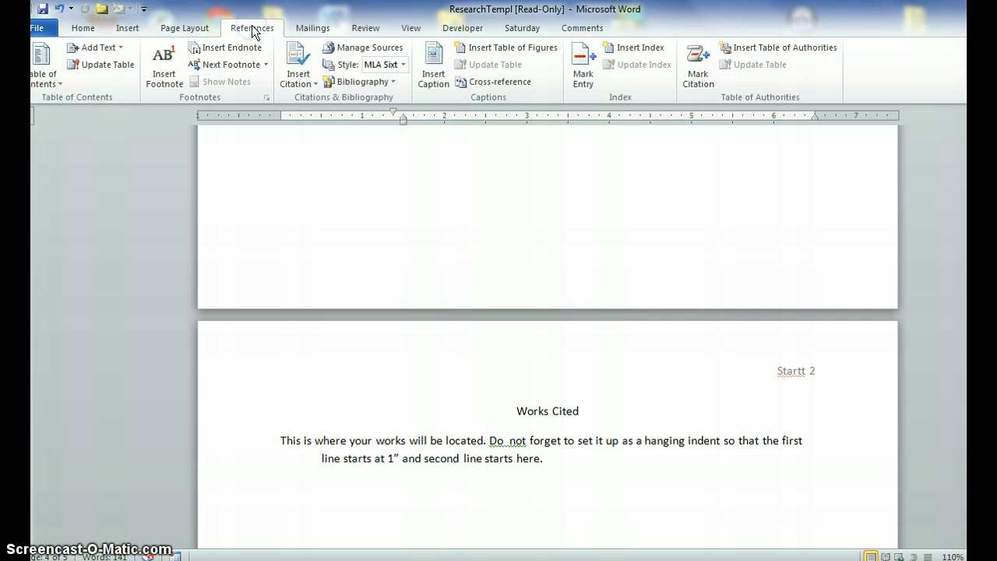
click(405, 67)
click(381, 66)
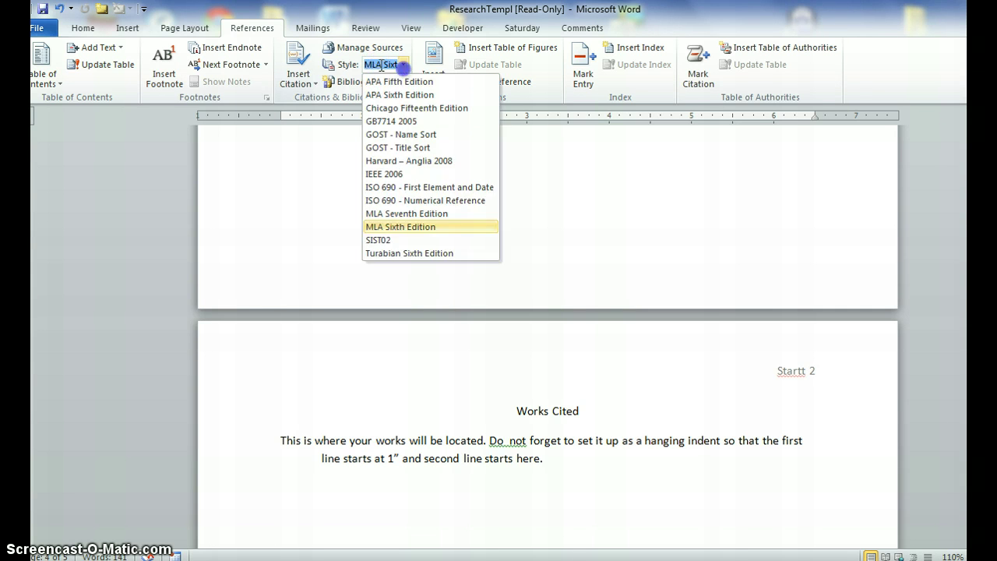
click(381, 67)
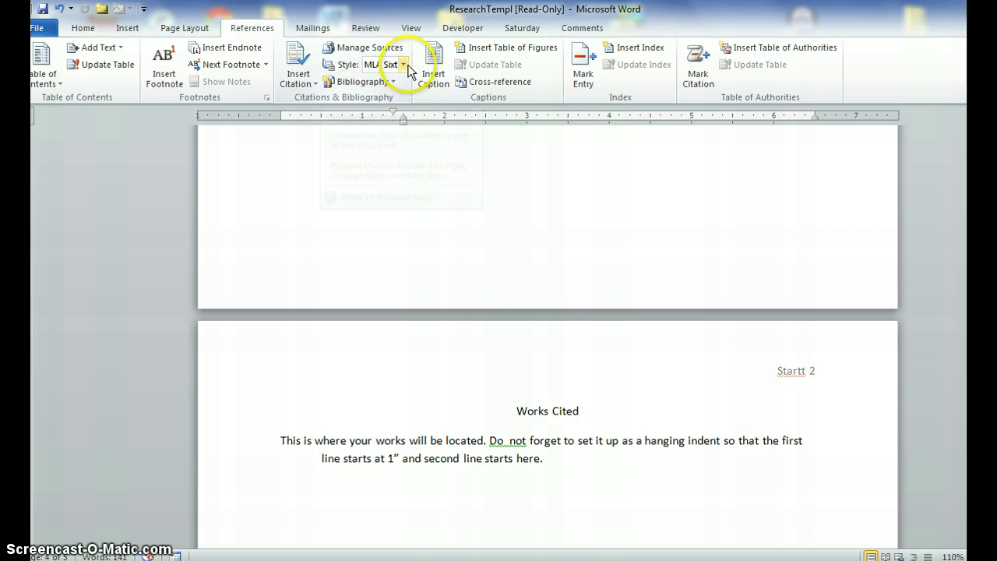
click(405, 65)
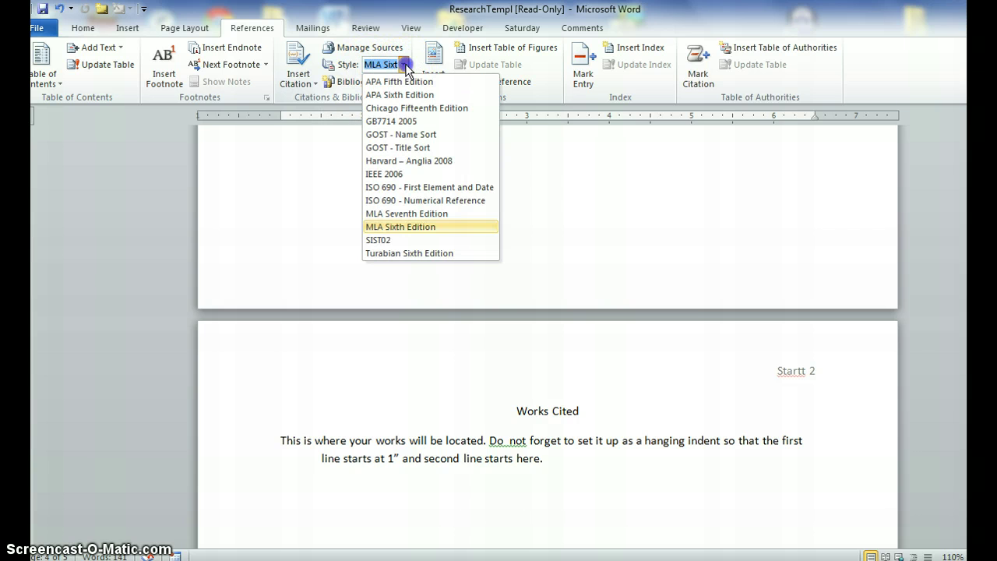
click(423, 214)
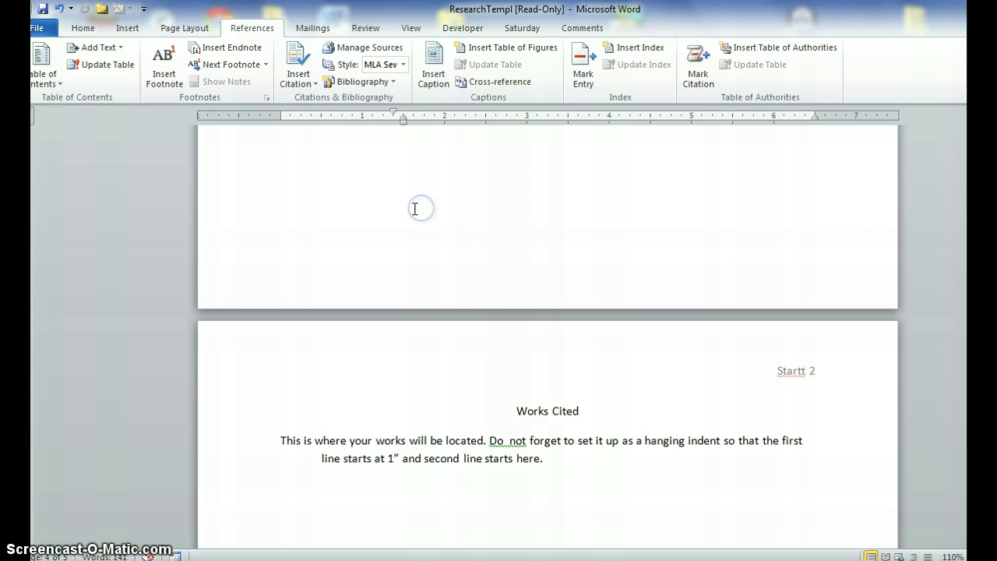
Step: Insert a citation to a new Journal Article source in the empty outline item, leaving its bibliography fields blank
click(298, 77)
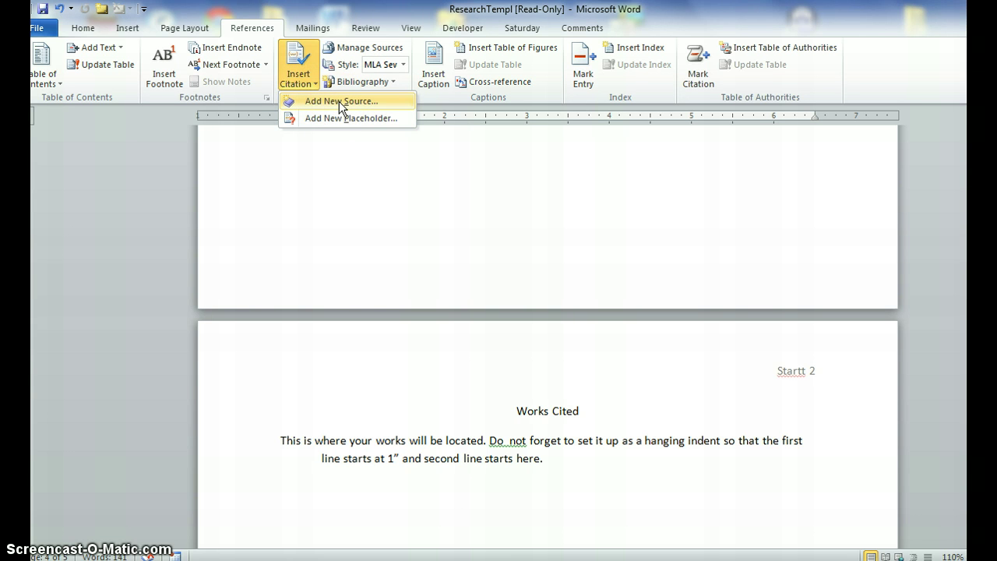
click(339, 101)
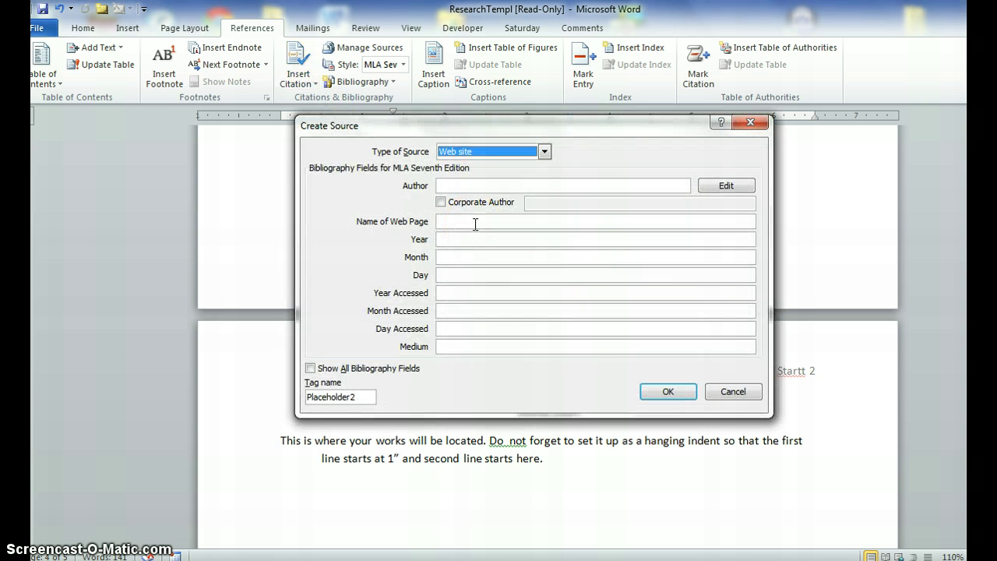
click(544, 151)
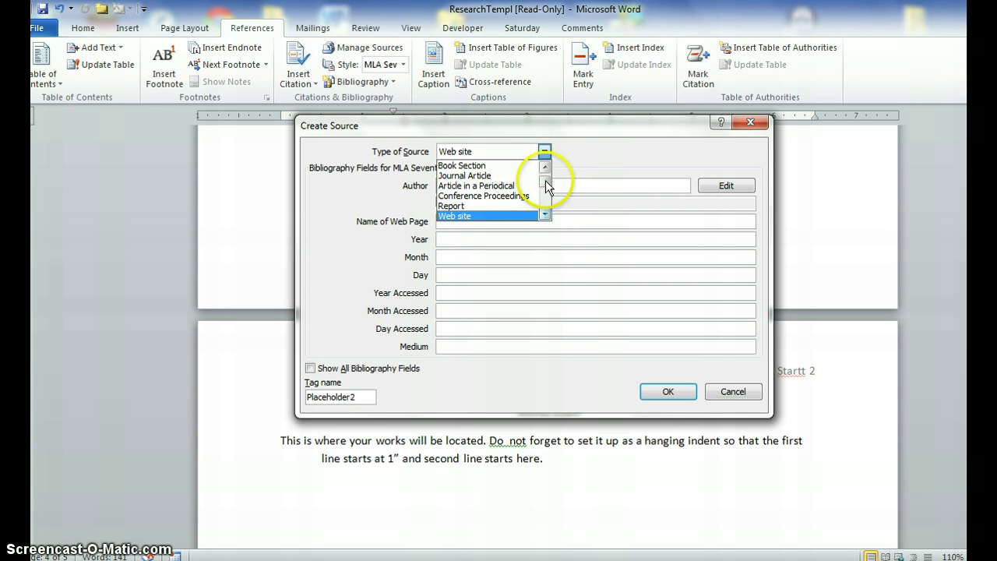
click(485, 187)
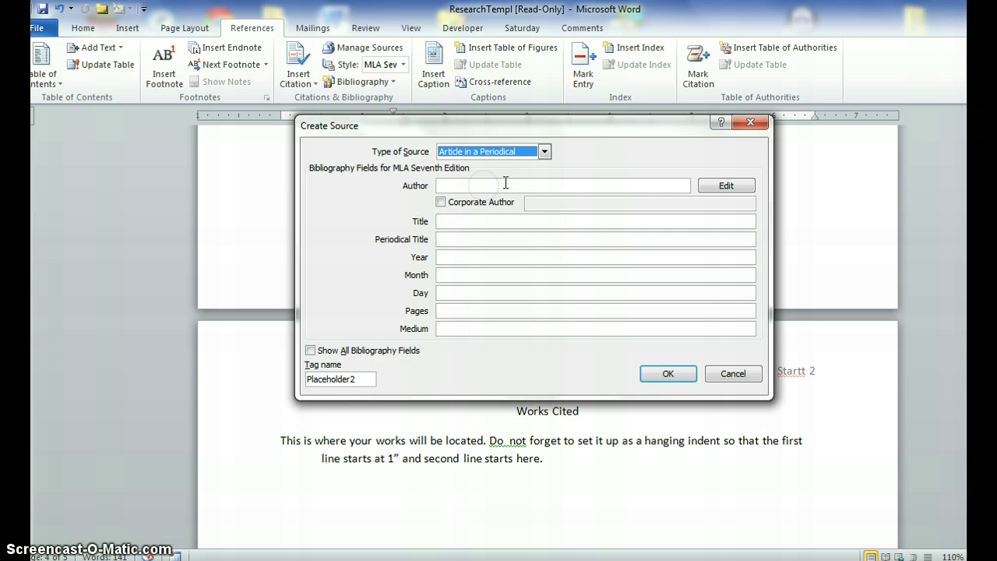
click(545, 152)
click(513, 172)
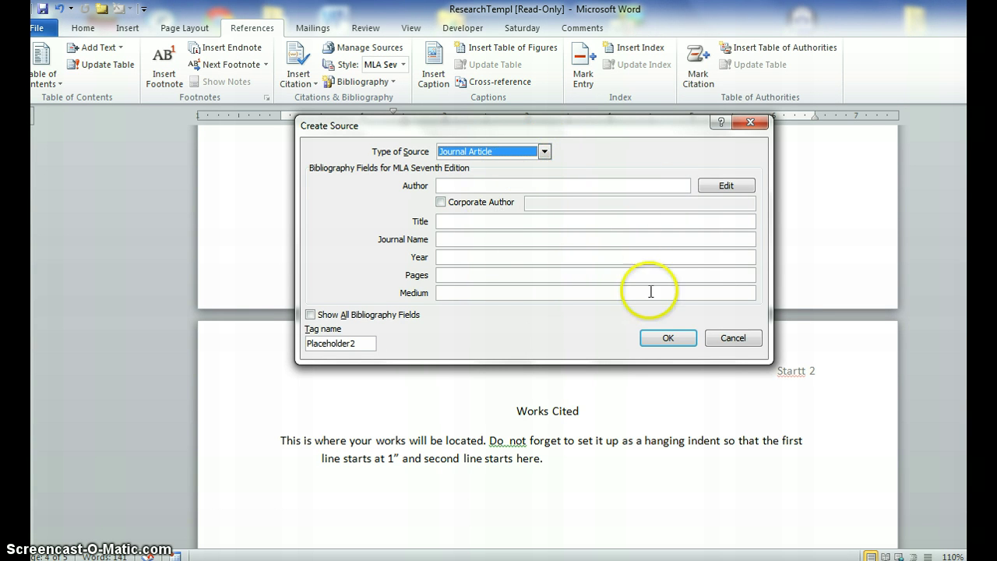
click(678, 338)
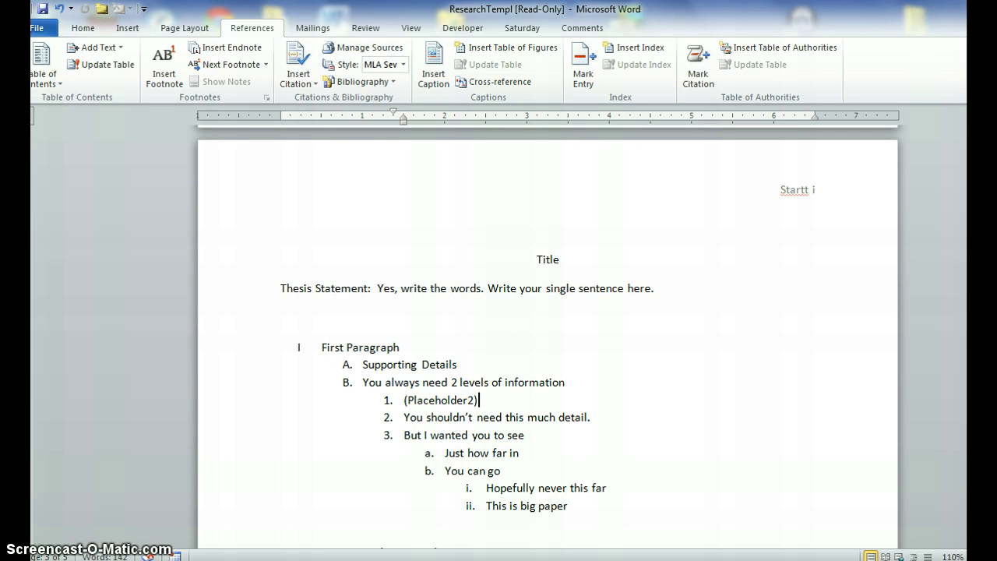
Step: Insert a citation placeholder named Placeholder1 after "Start writing." on the first body page
scroll(546, 343, down, 15)
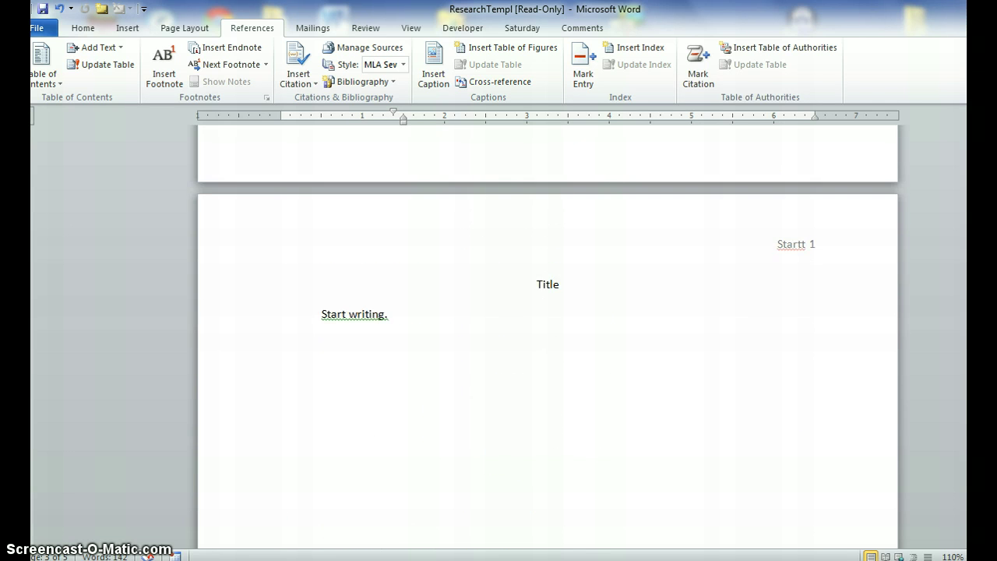
click(390, 313)
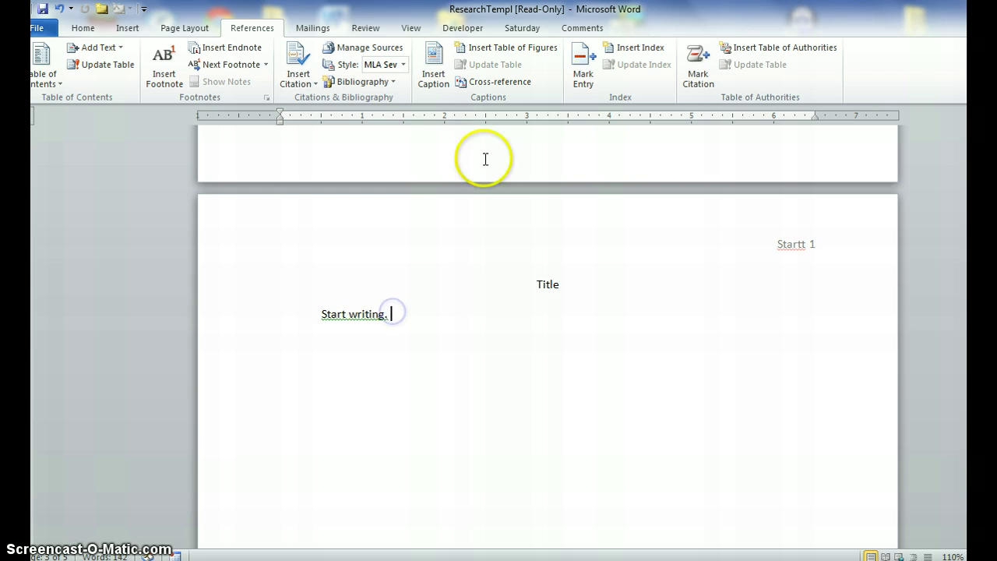
click(304, 79)
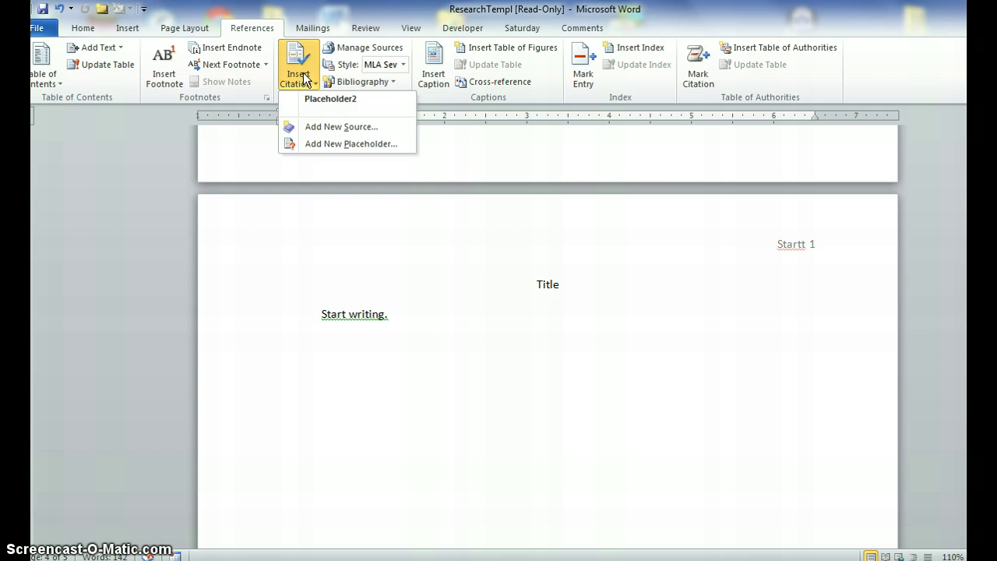
click(333, 144)
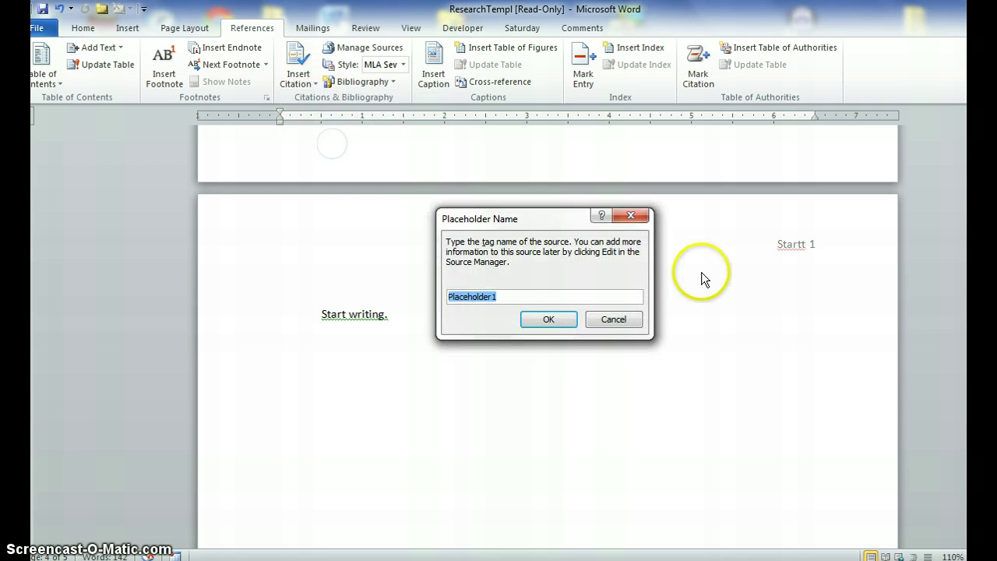
click(549, 322)
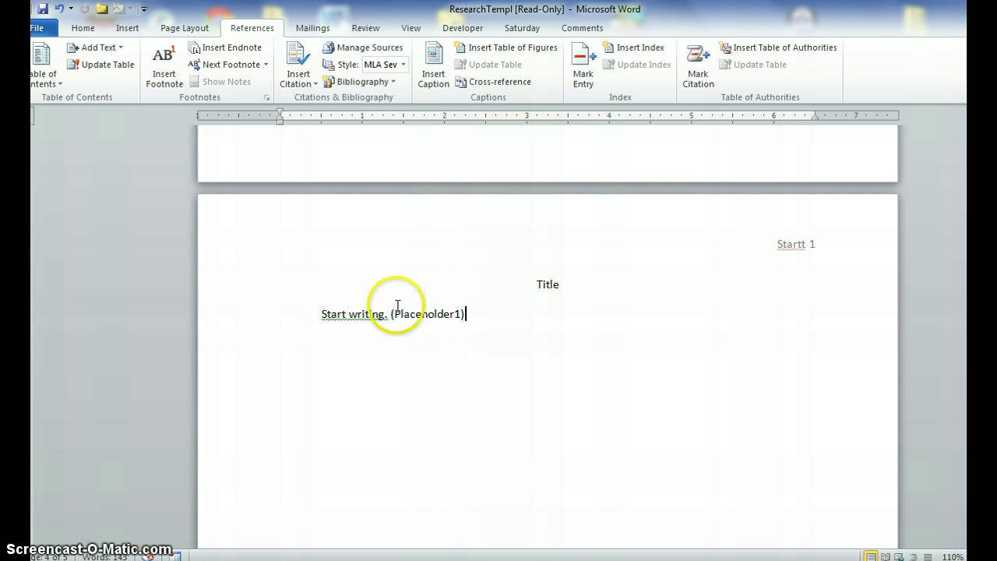
click(434, 339)
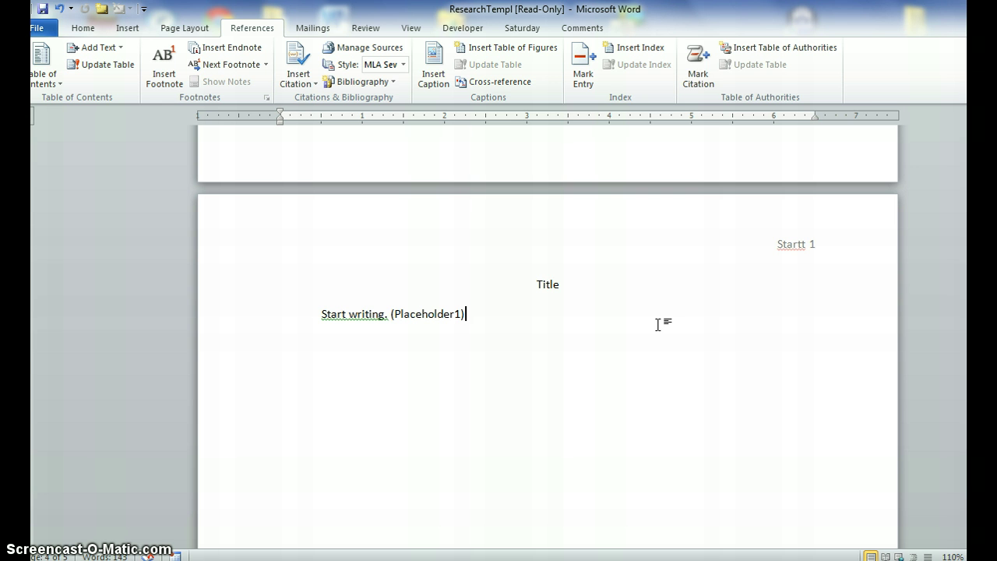
click(572, 427)
click(479, 350)
click(589, 357)
click(668, 364)
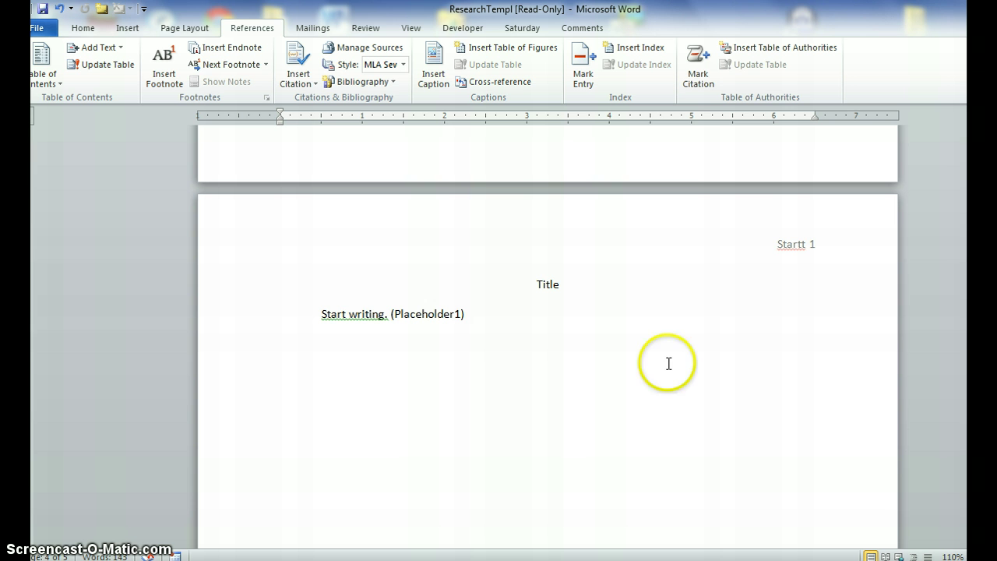
click(788, 354)
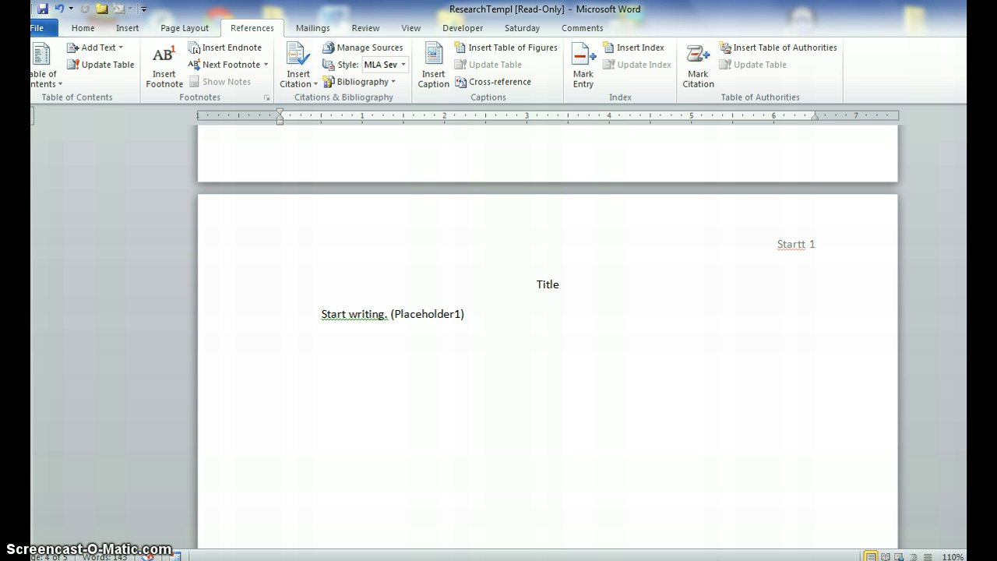
Step: Look over the built-in Bibliography and Works Cited layouts available for the Works Cited page
scroll(88, 410, down, 10)
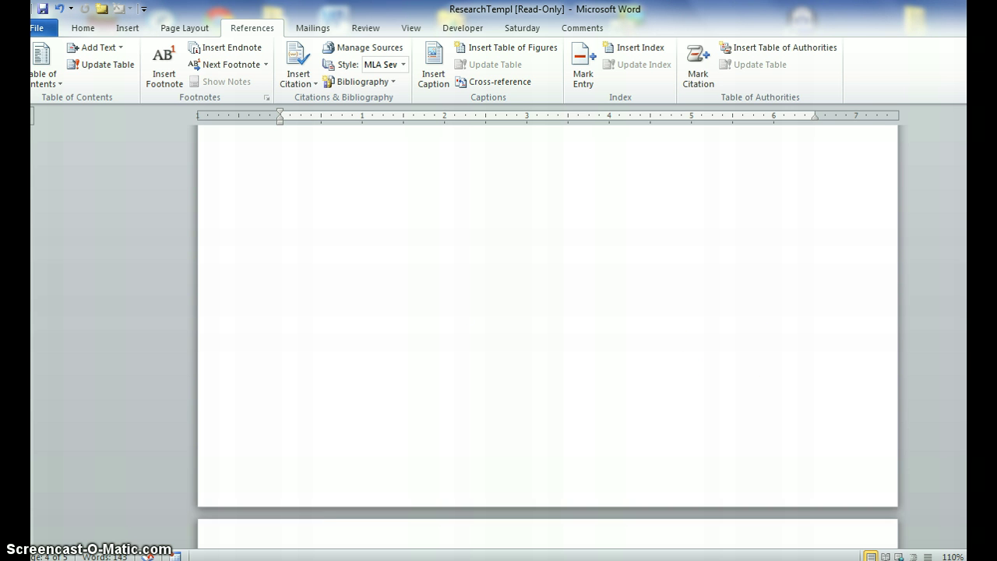
click(88, 410)
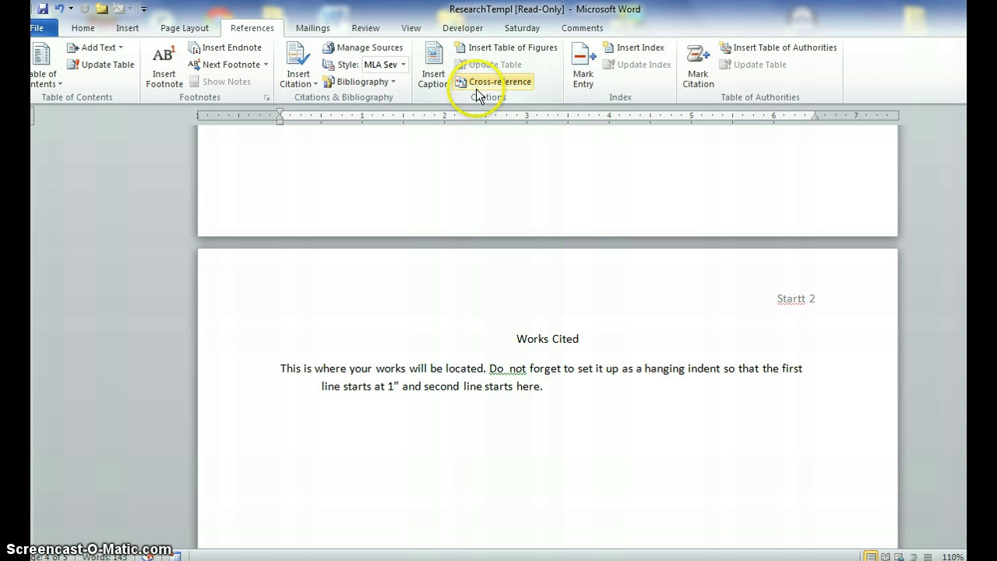
click(389, 83)
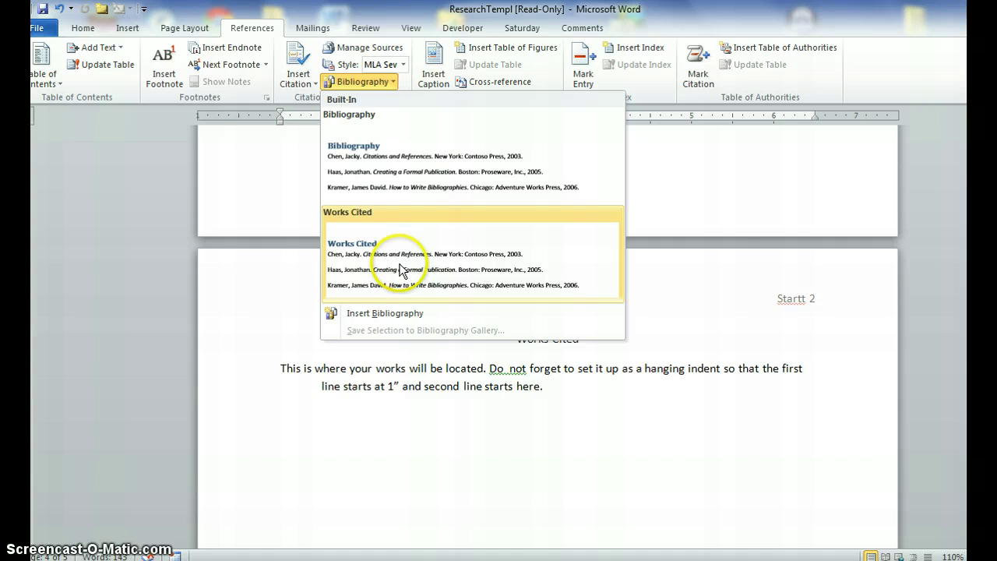
click(772, 174)
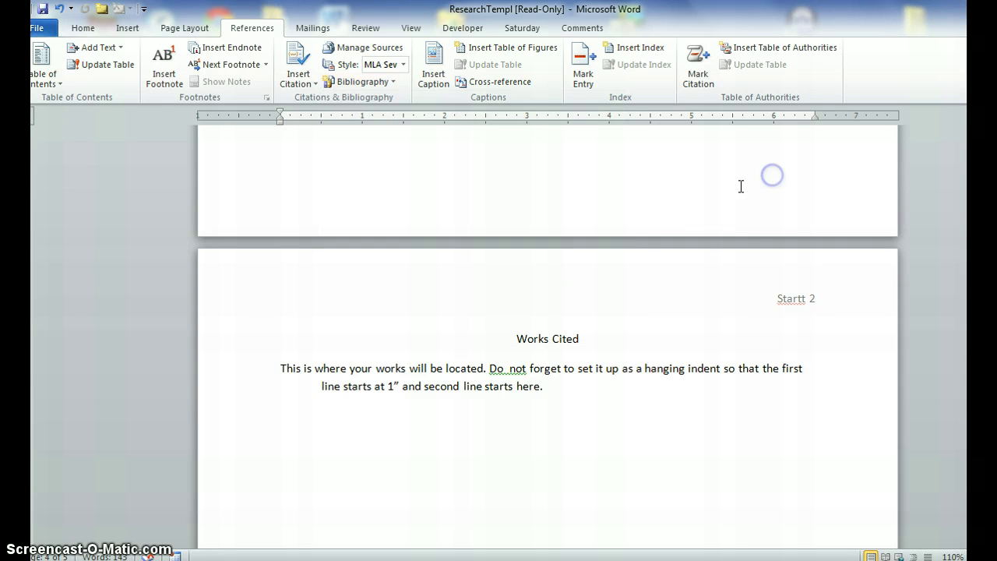